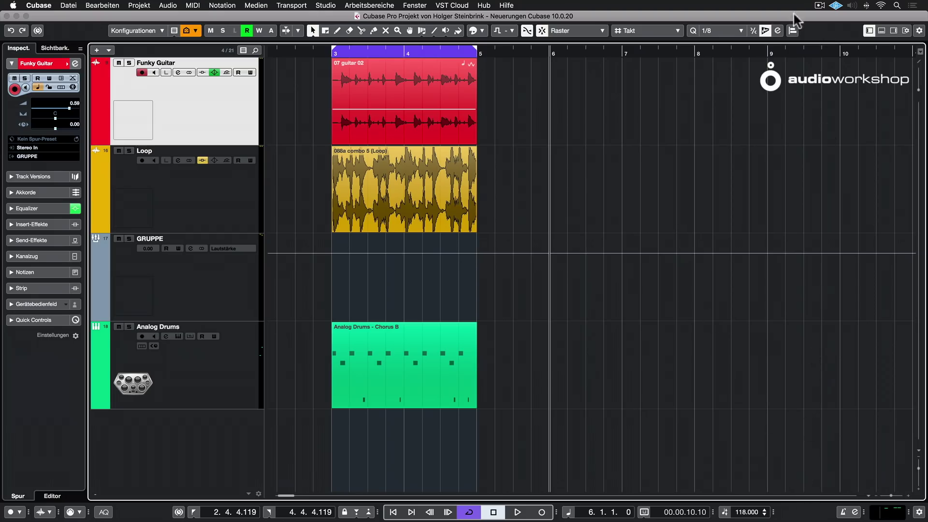
Show the Locator-Bereichsdauer display in the project window's toolbar.
right_click(86, 31)
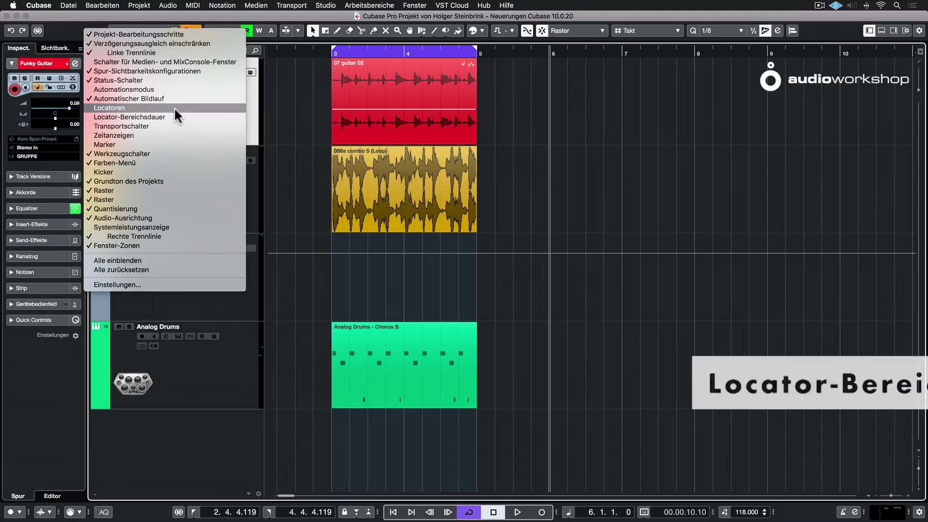
left_click(175, 117)
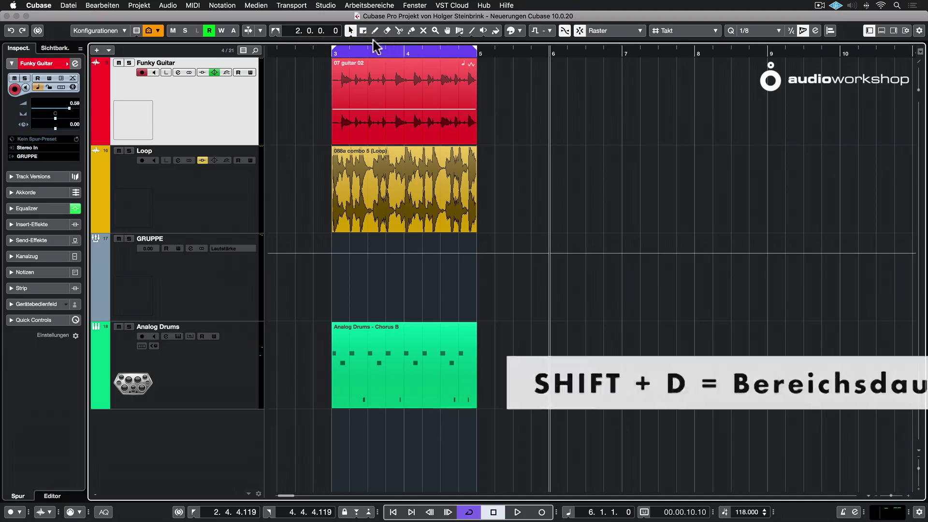
Set the locator range duration to 4 bars and shorten it by moving the right locator back to bar 6.
key("shift+d")
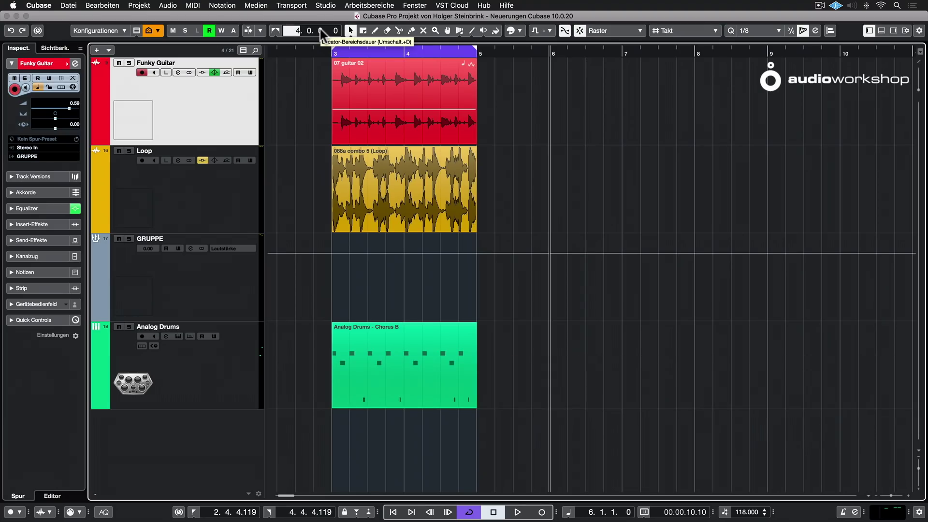
type("4")
key("Return")
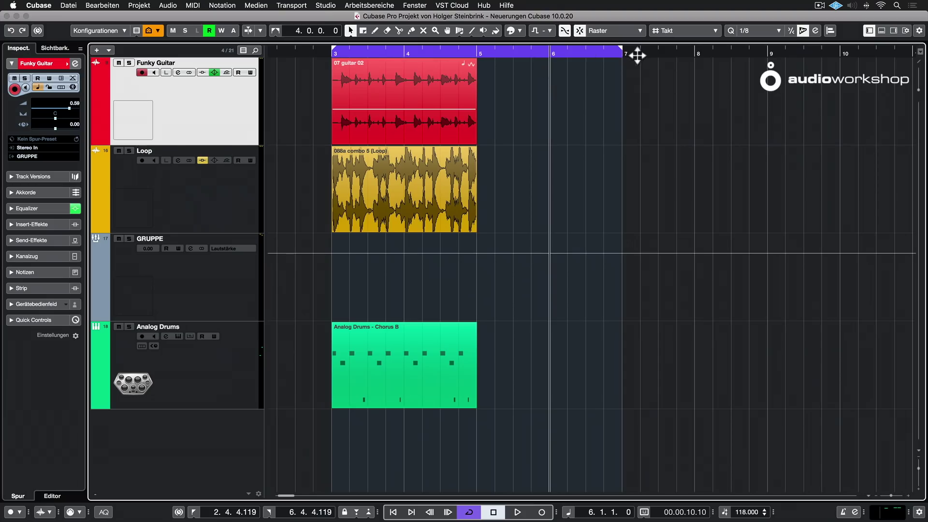
left_click_drag(621, 48, 549, 50)
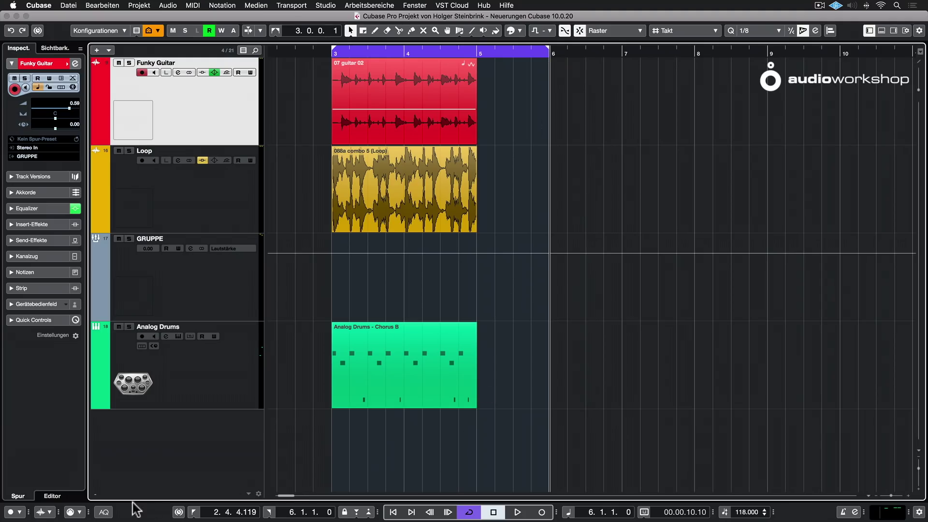
Show the Locator-Bereichsdauer display in the transport bar as well.
right_click(158, 514)
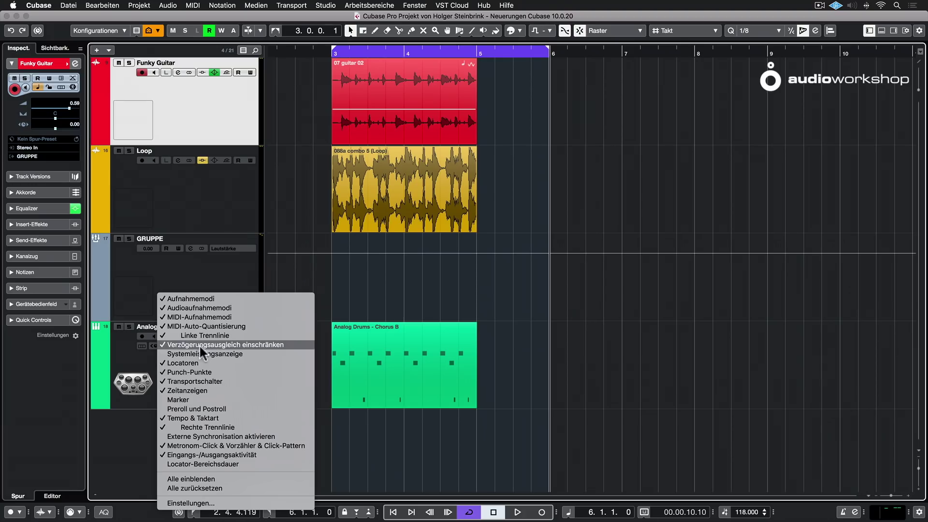
left_click(231, 463)
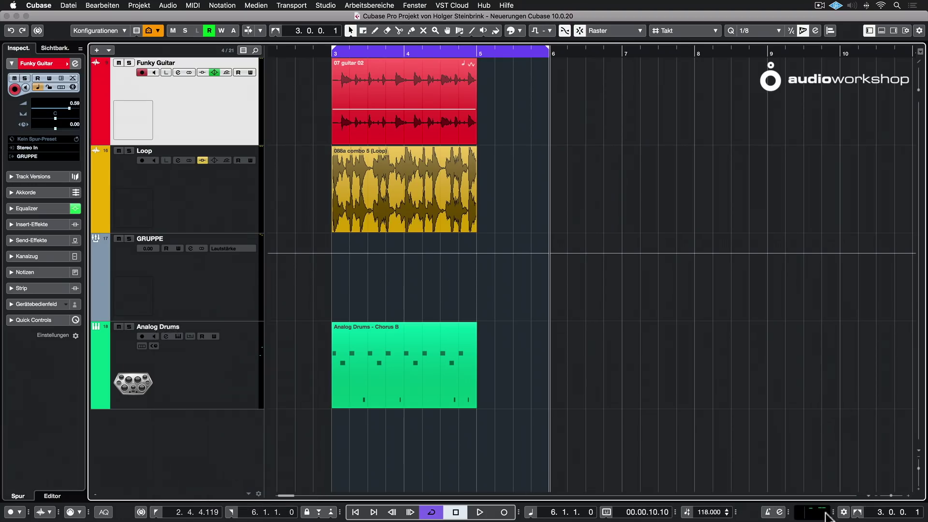
left_click(833, 512)
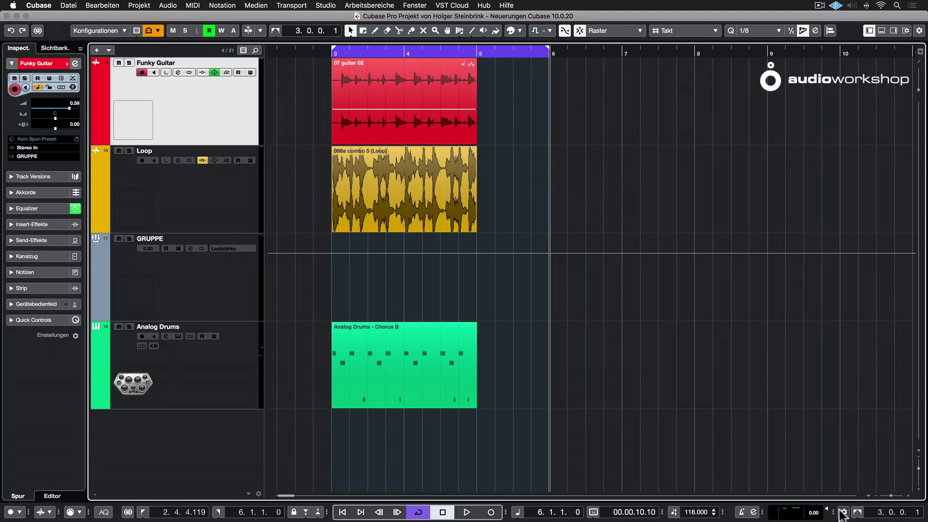
Reorder the transport bar elements so that Locator-Bereichsdauer sits directly before Locatoren.
right_click(729, 514)
left_click(762, 504)
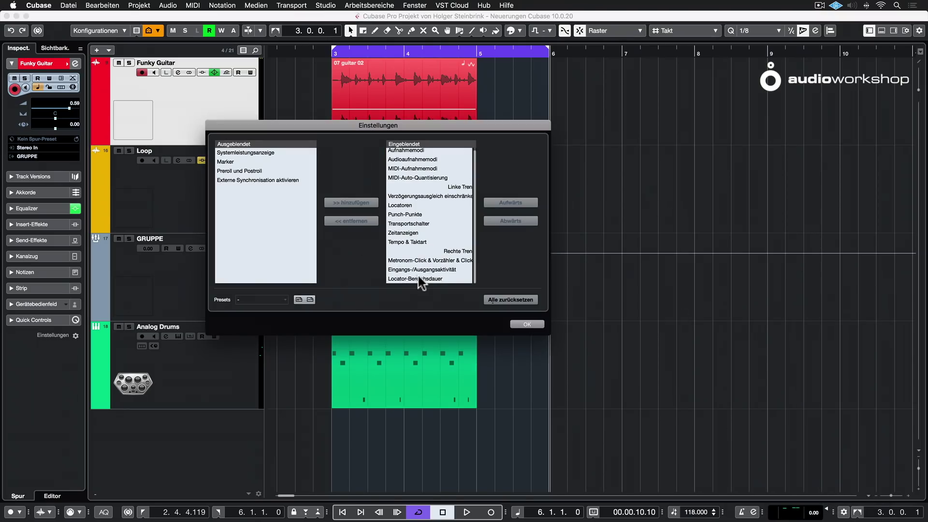
left_click(418, 278)
left_click(507, 203)
left_click(509, 203)
left_click(508, 203)
left_click(509, 203)
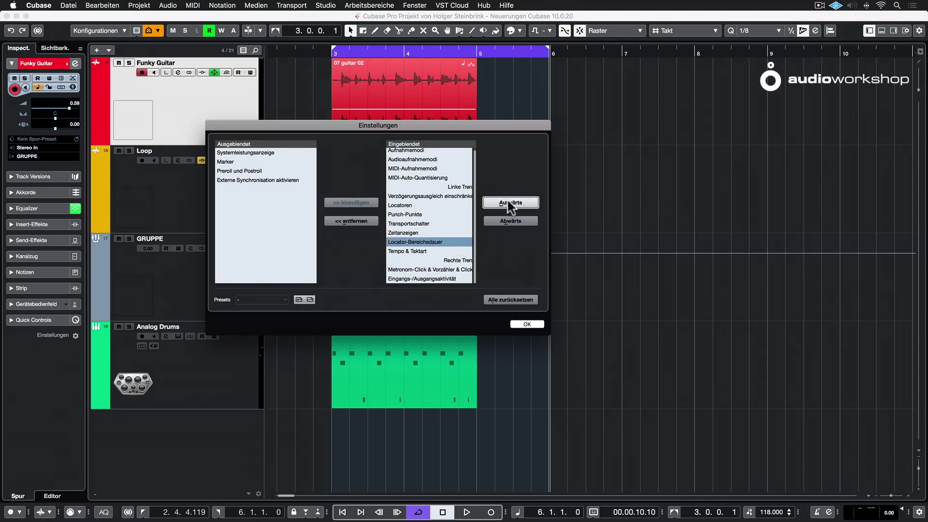
left_click(509, 203)
left_click(509, 203)
left_click(508, 202)
left_click(508, 203)
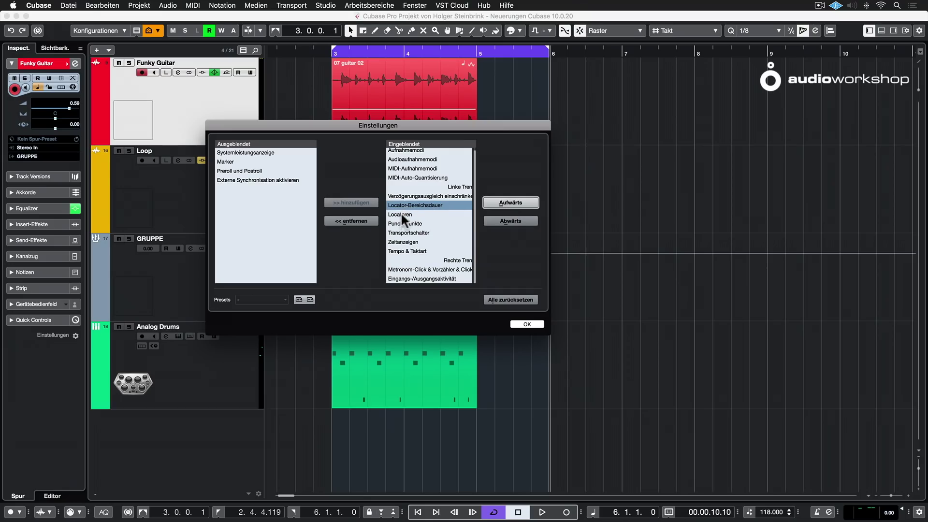
left_click(532, 324)
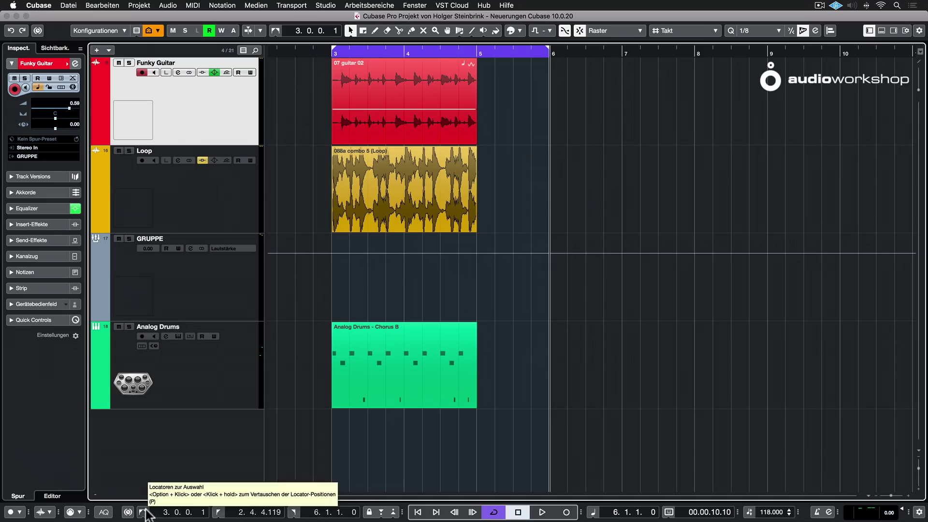
Set the locators to the range of the 07 guitar 02 event on the Funky Guitar track.
left_click(424, 92)
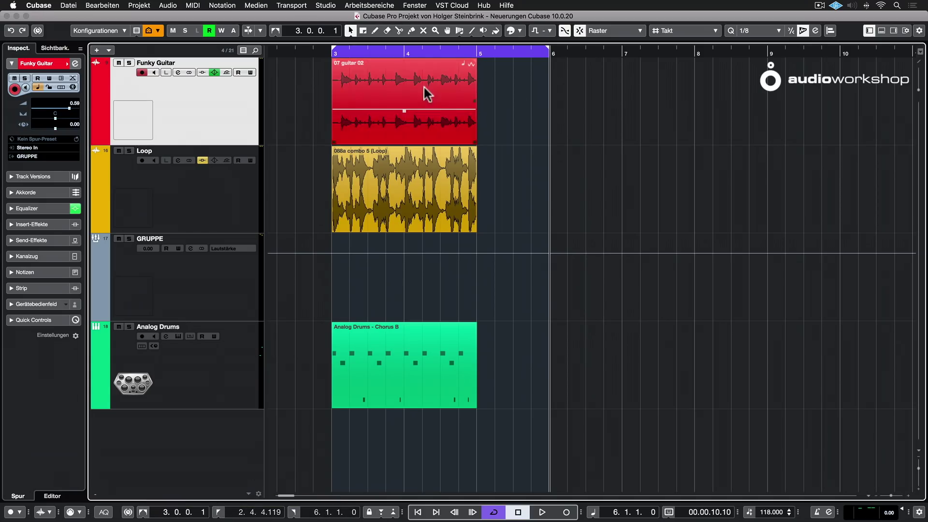
left_click(424, 87)
key("p")
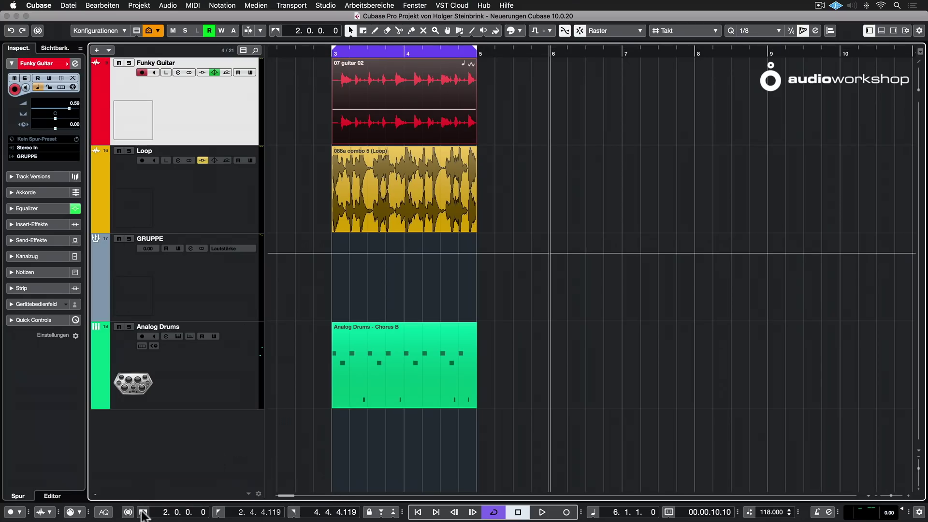
Swap the left and right locator positions and swap them back.
left_click(143, 513)
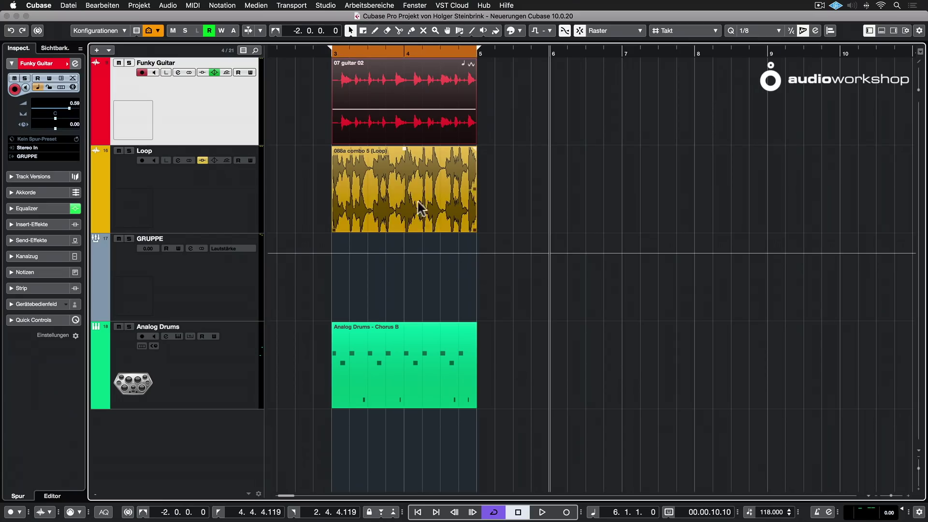
left_click(273, 30)
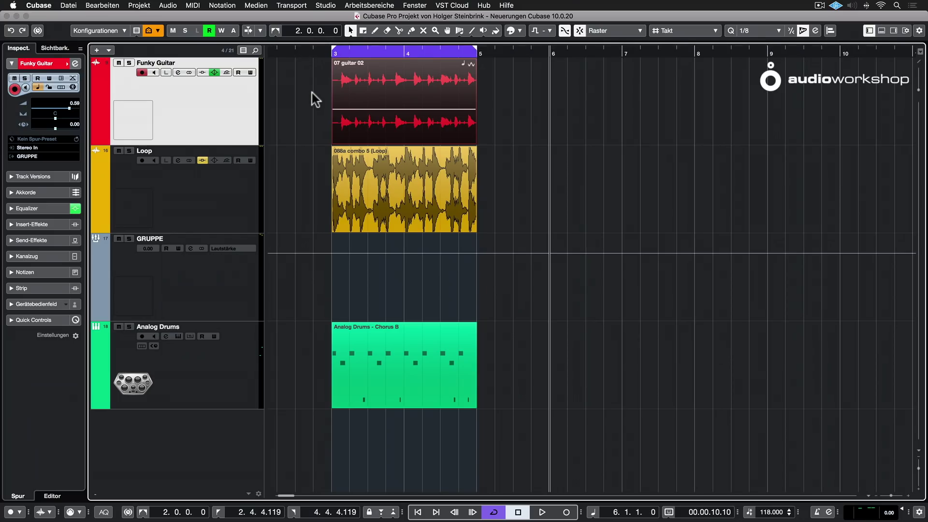
Lower the event volume line of the 07 guitar 02 event slightly and deselect the event.
scroll(312, 93, "left", 2)
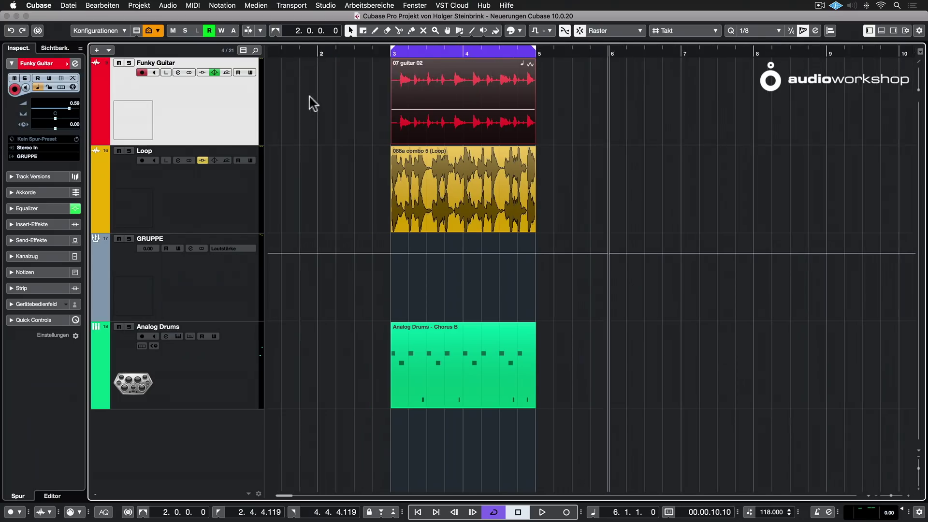
left_click(428, 106)
mouse_move(465, 110)
left_mouse_down()
mouse_move(464, 103)
mouse_move(463, 116)
left_mouse_up()
left_click(378, 97)
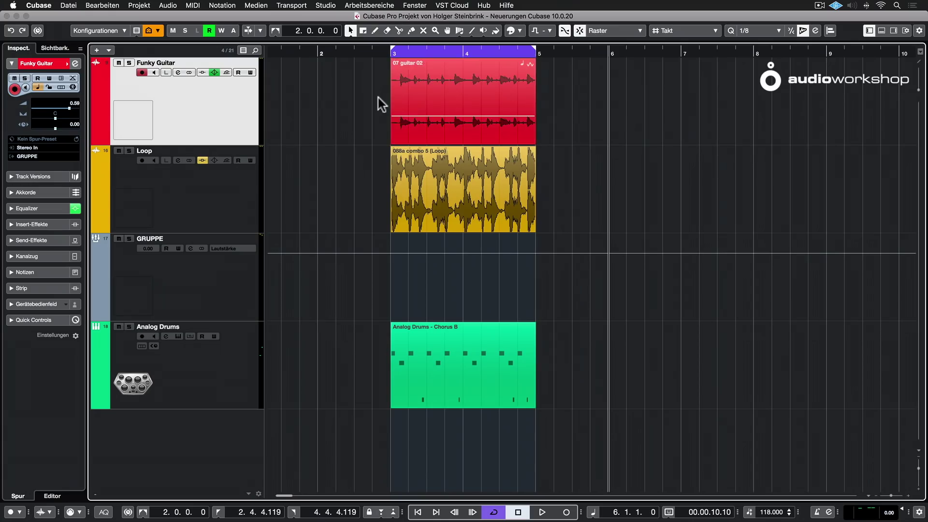
Switch to the Trennen tool over the guitar event and return to the Objektauswahl tool.
left_click(399, 31)
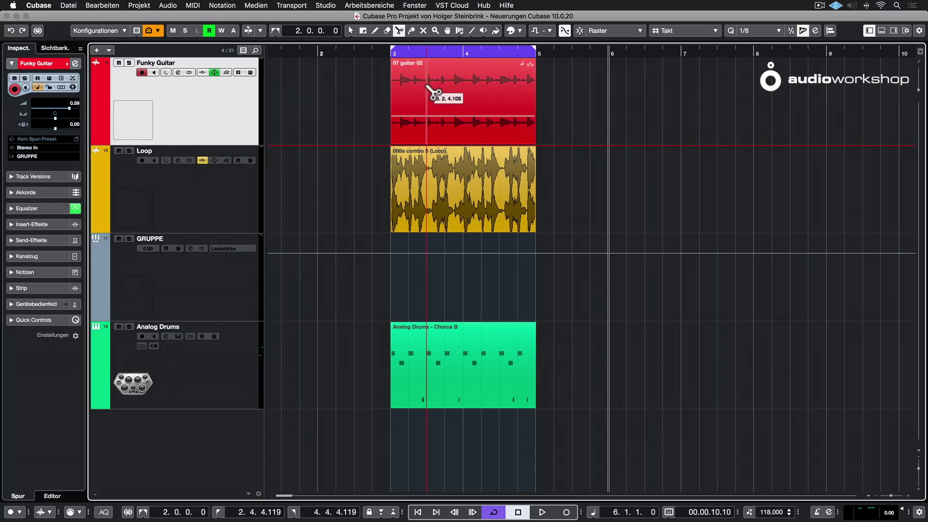
left_click(350, 30)
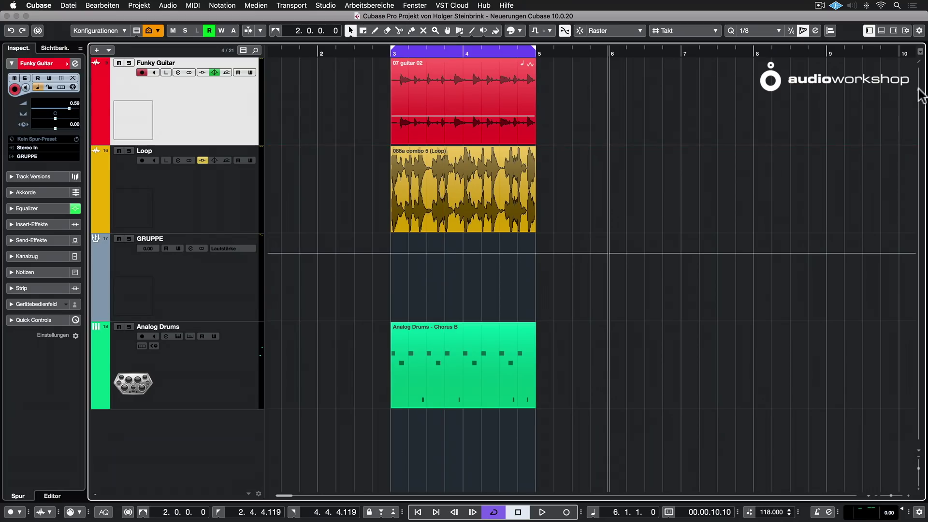
Enlarge and reduce the waveform display of the audio events repeatedly, ending at the original waveform zoom.
left_click_drag(918, 90, 920, 89)
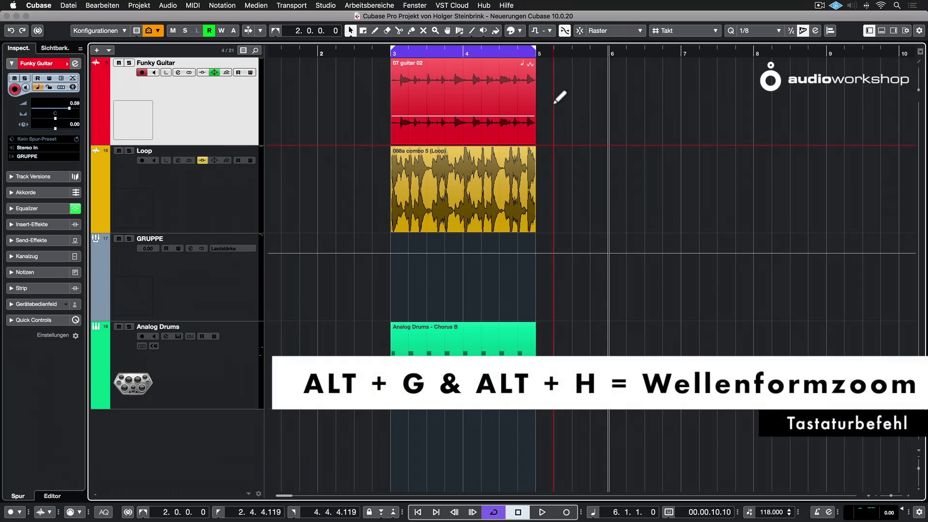
key("alt+h")
key("alt+h")
key("alt+h")
key("alt+h")
key("alt+h")
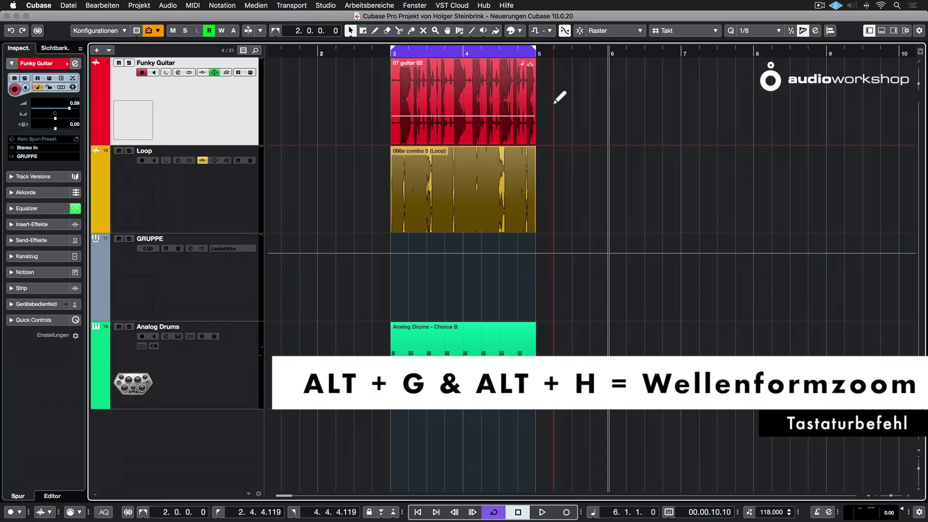
key("alt+g")
key("alt+g")
key("alt+g")
key("alt+g")
key("alt+g")
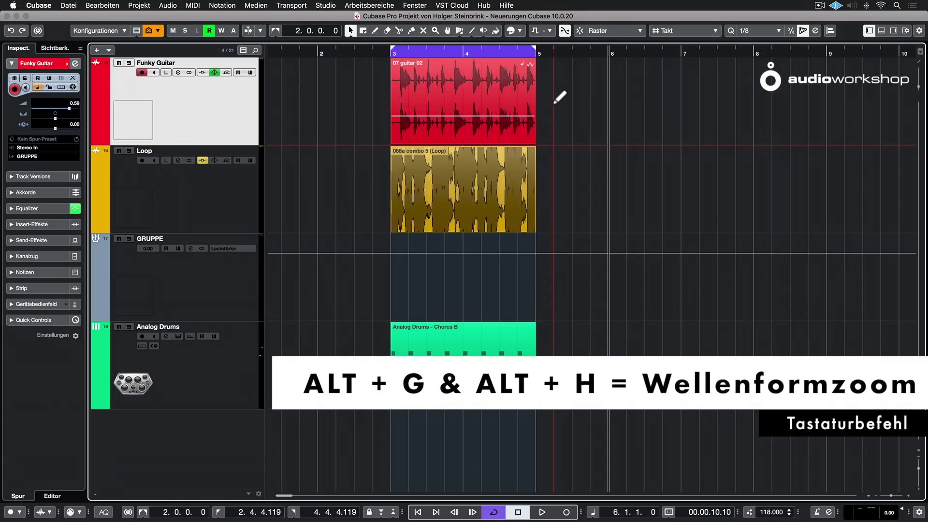
key("alt+h")
key("alt+h")
key("alt+h")
key("alt+g")
key("alt+g")
key("alt+g")
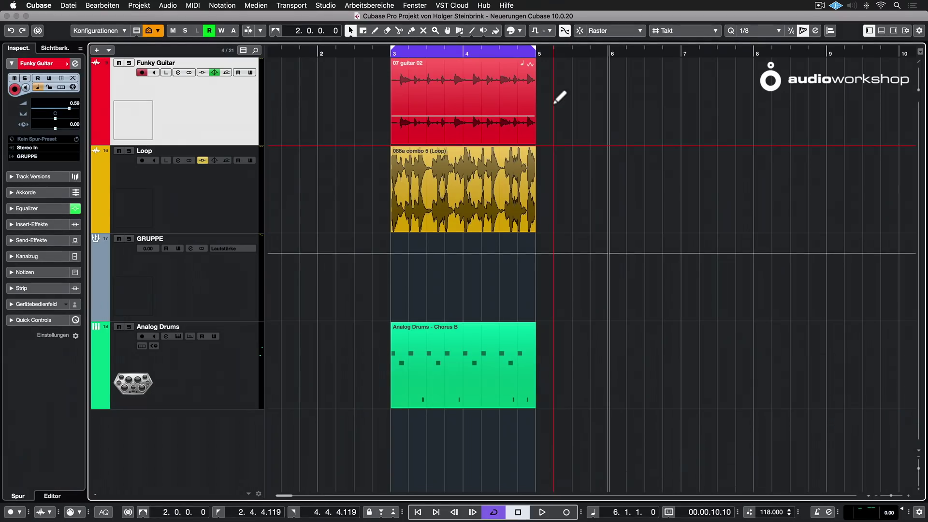
Review the context commands and Werkzeuge options offered for an empty area of the Funky Guitar track.
left_click(505, 108)
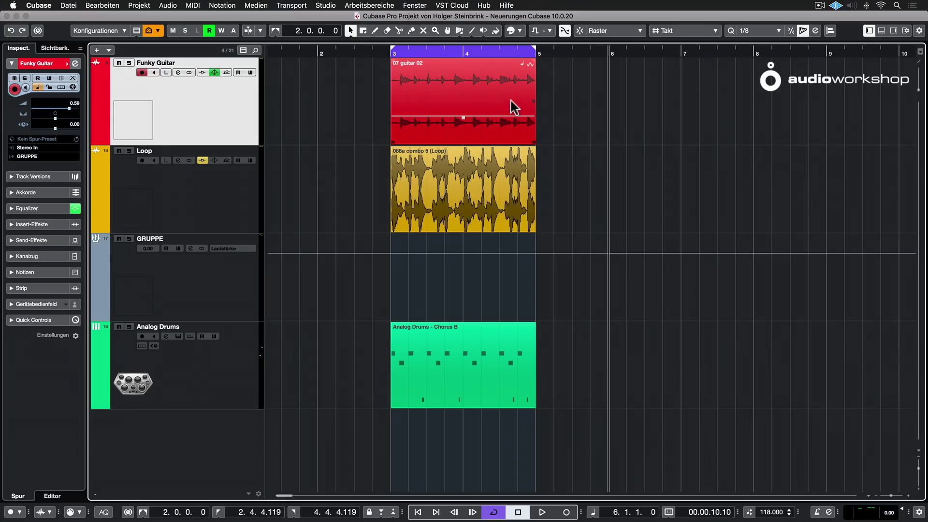
left_click(554, 115)
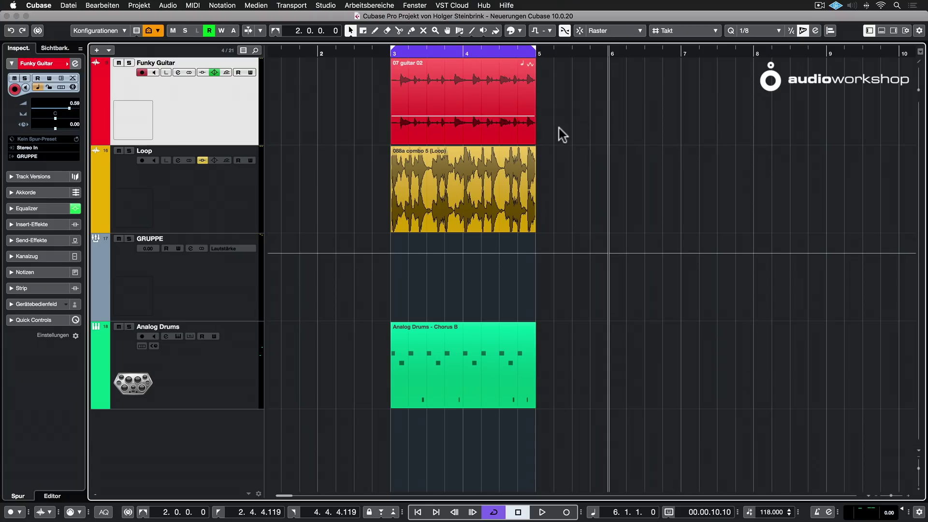
right_click(570, 105)
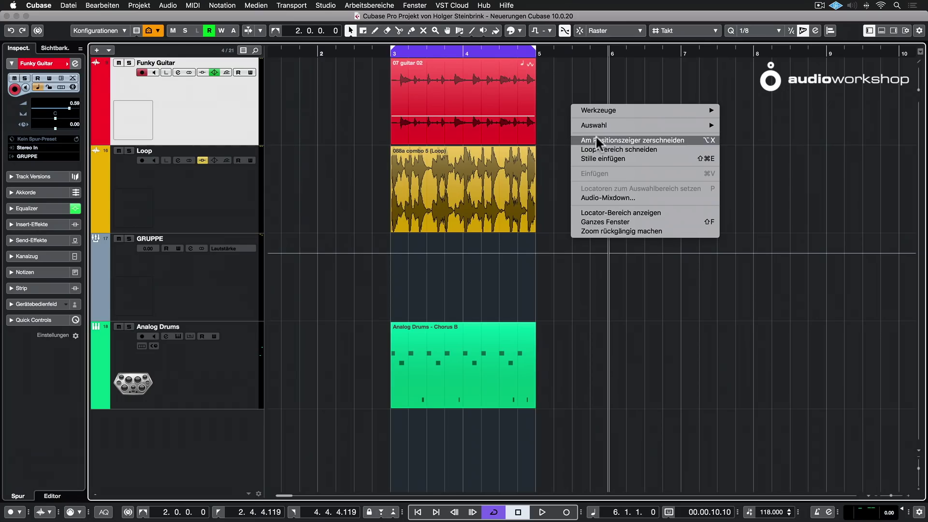
mouse_move(596, 107)
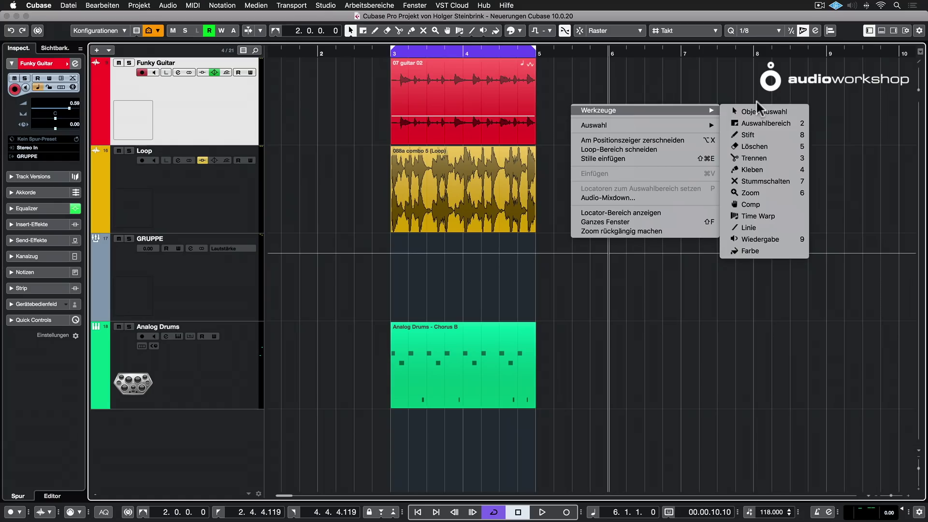
left_click(601, 86)
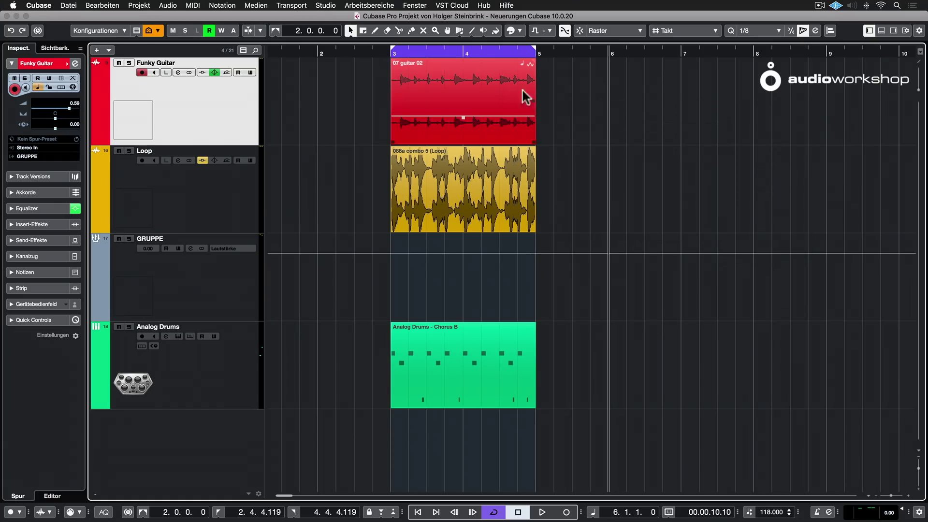
Review the Fades and Werkzeuge context options available for the 07 guitar 02 audio event.
left_click(479, 97)
right_click(466, 88)
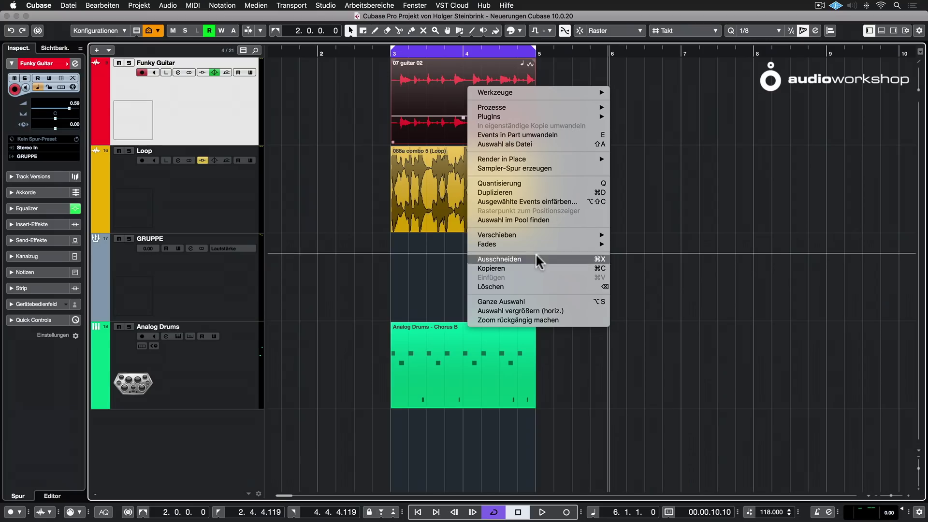
mouse_move(538, 237)
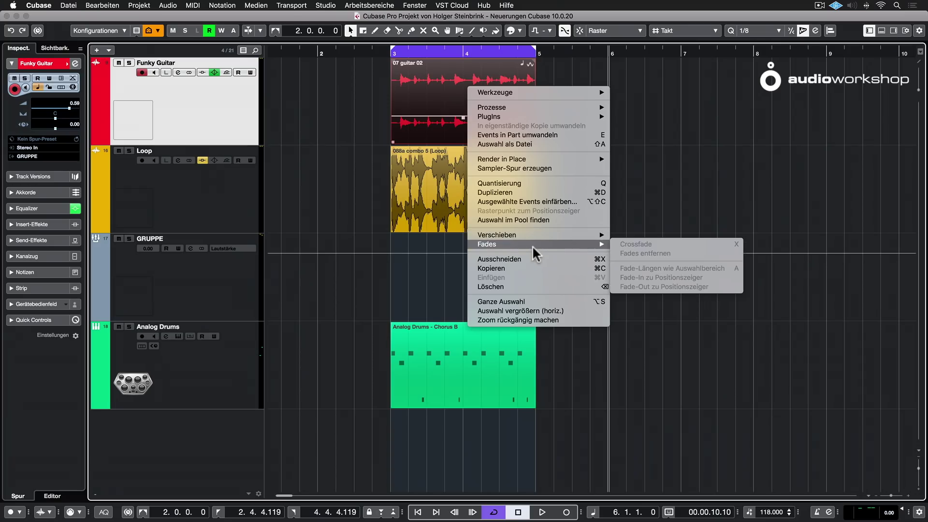
mouse_move(512, 91)
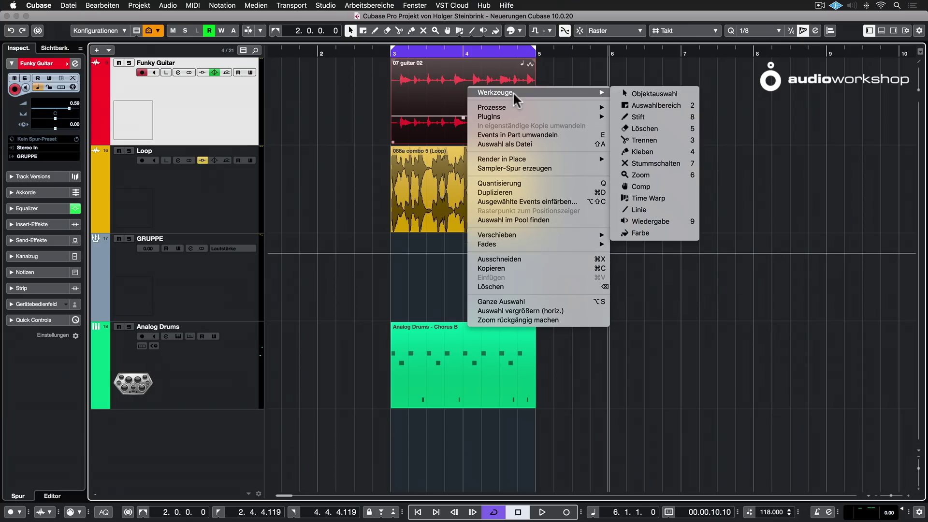
left_click(628, 73)
Review the context commands available for the Analog Drums - Chorus B MIDI part.
left_click(494, 329)
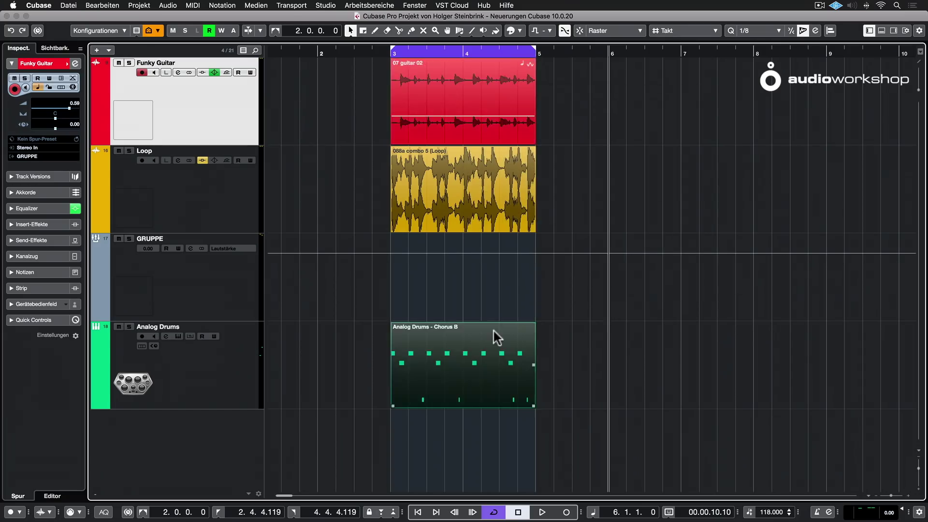
right_click(490, 332)
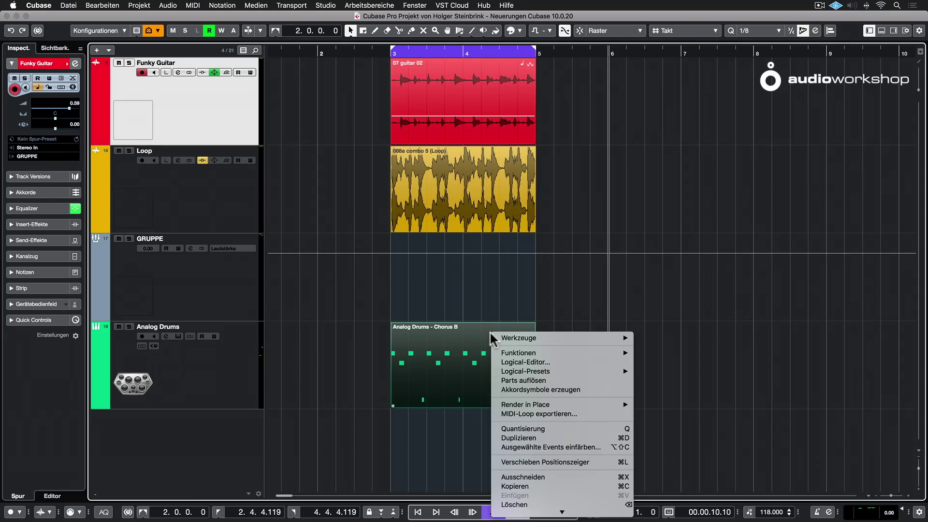
mouse_move(535, 371)
left_click(441, 273)
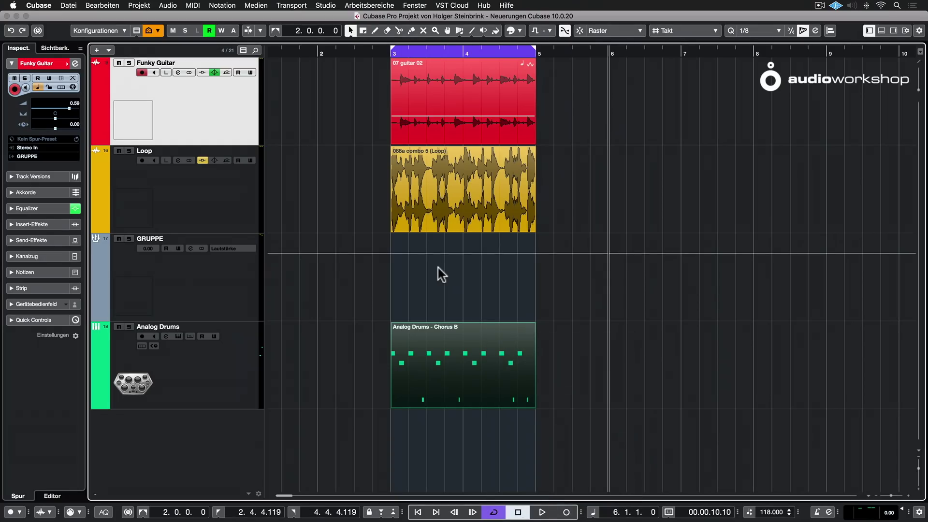
Open the 07 guitar 02 event in the Sample Editor and review the context commands offered for its waveform.
double_click(456, 84)
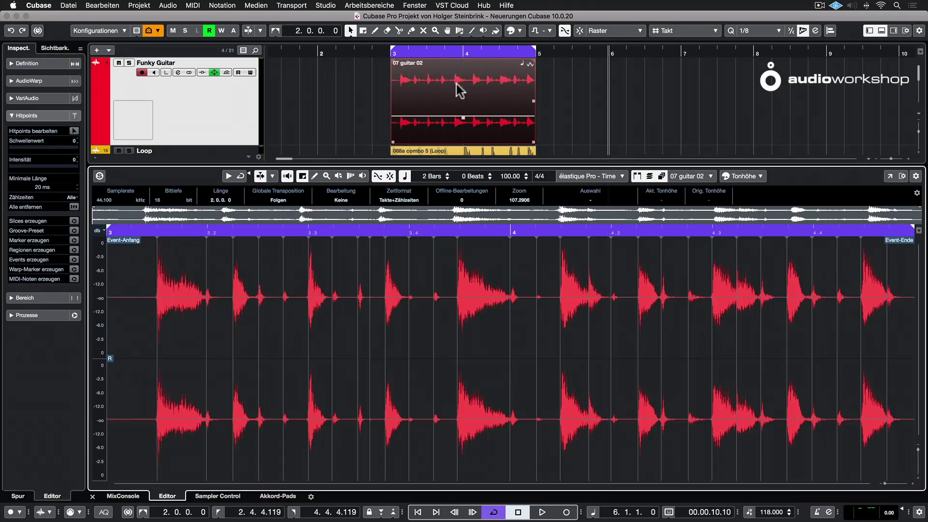
right_click(442, 308)
mouse_move(492, 313)
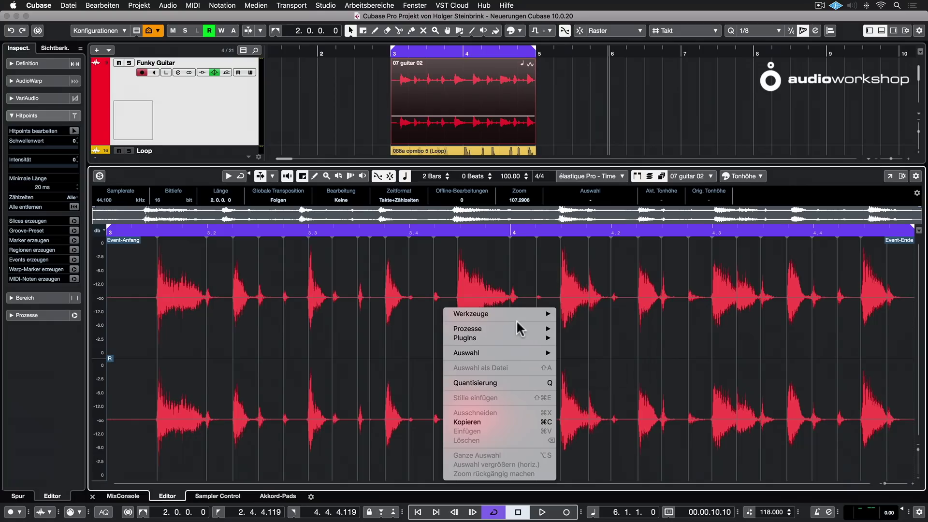
left_click(425, 321)
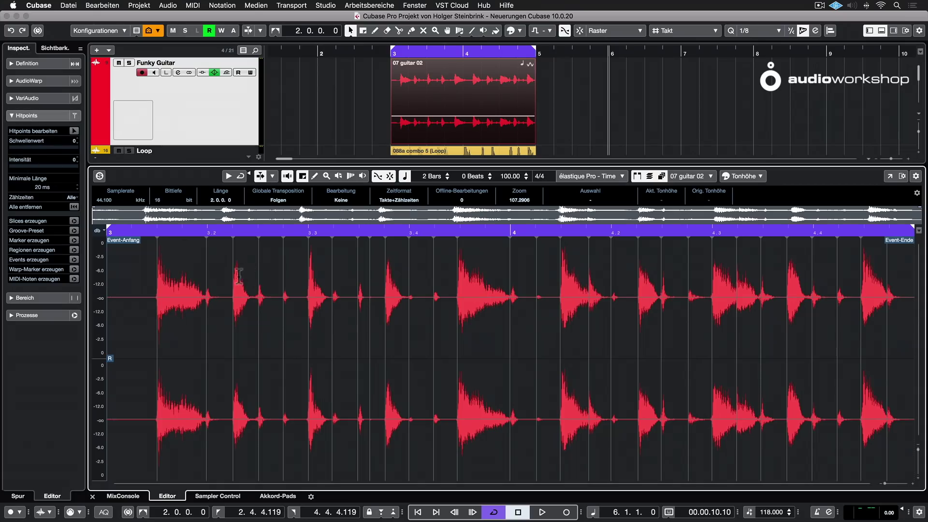
Activate Hitpoints bearbeiten for the 07 guitar 02 event and play back individual slices.
left_click(73, 130)
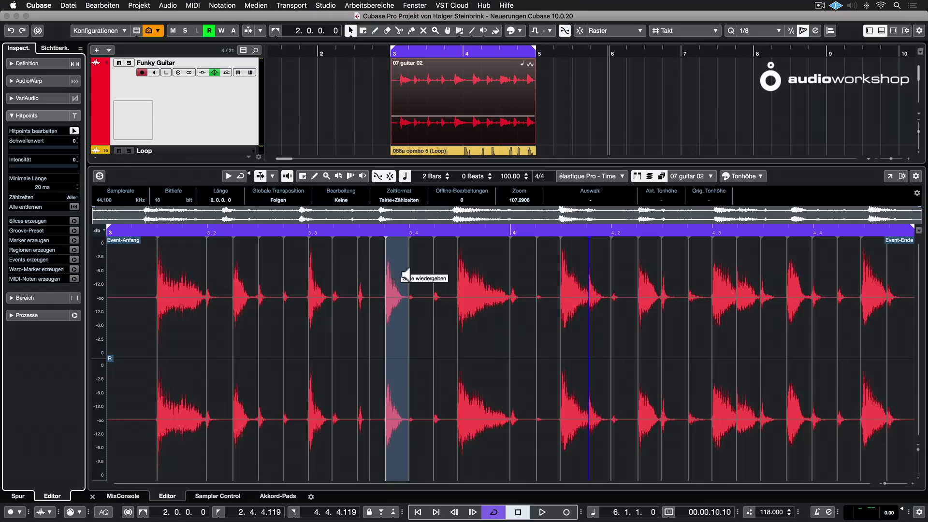
left_click(482, 283)
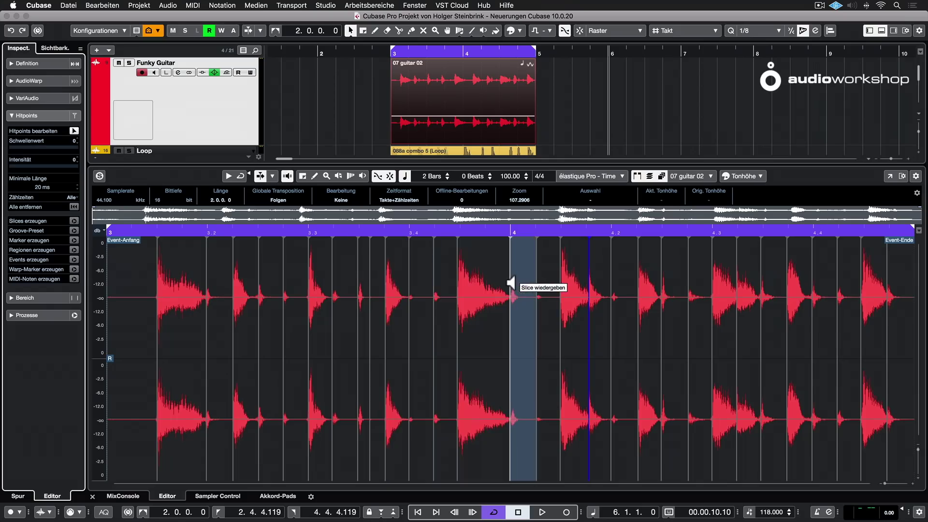
left_click(592, 290)
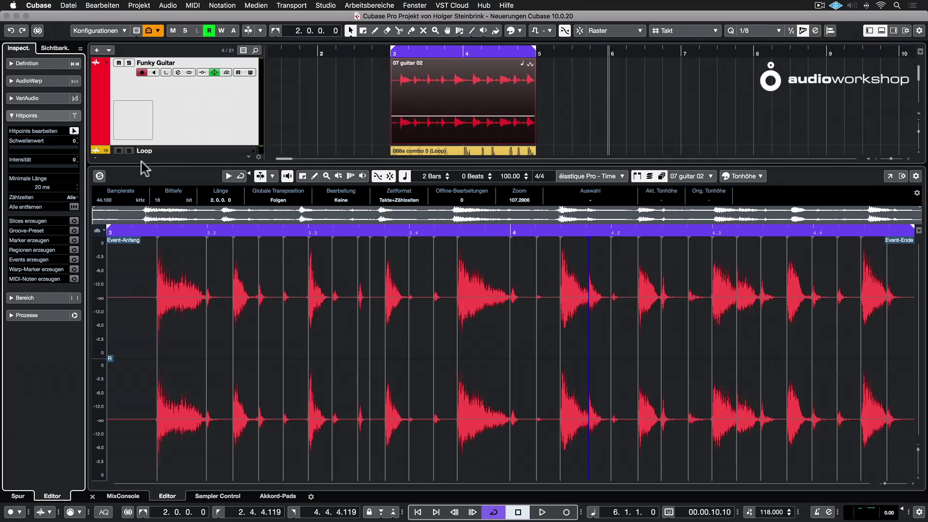
Raise the guitar event's hitpoint Schwellenwert to 22 and return it to 0.
left_click(11, 146)
left_click_drag(11, 146, 24, 146)
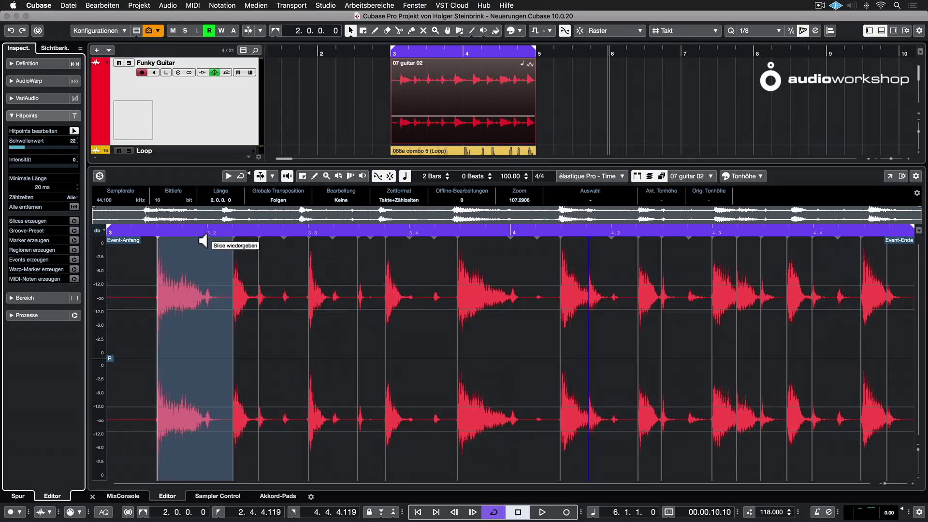
left_click_drag(22, 153, 6, 152)
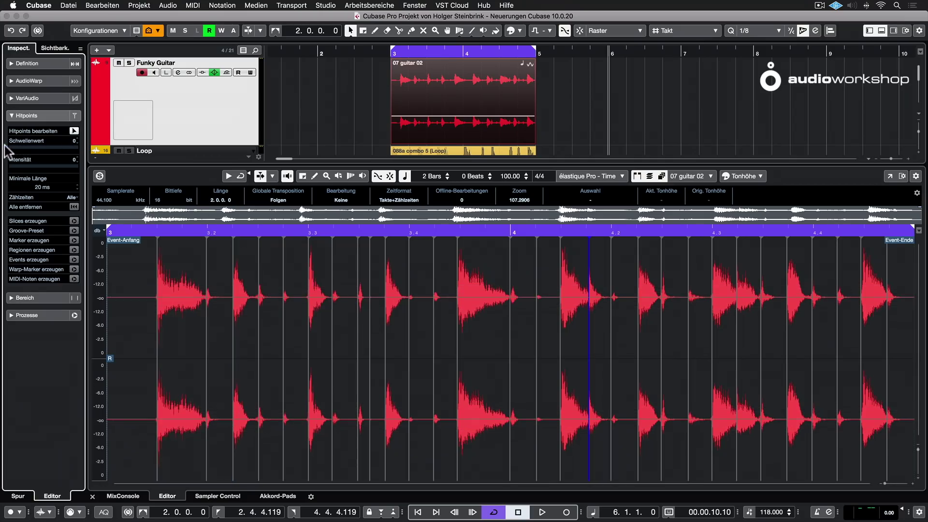
Open the 088a combo 5 (Loop) event in the Sample Editor and audition its waveform from just after 3.3.
left_click(349, 121)
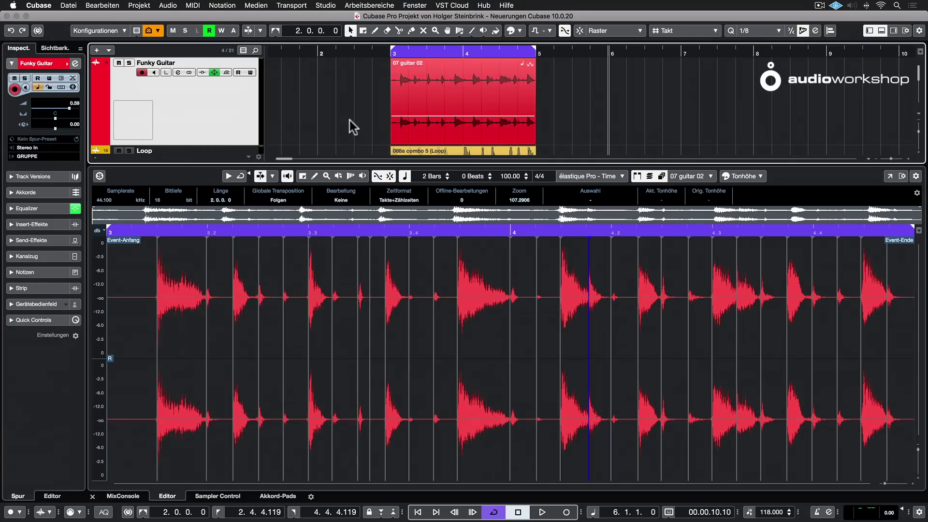
left_click(461, 150)
left_click(349, 284)
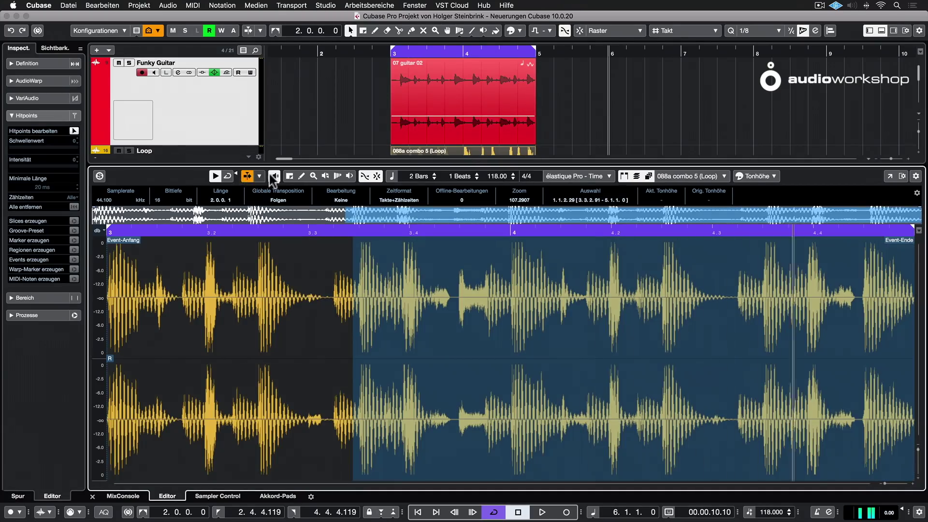
left_click(401, 99)
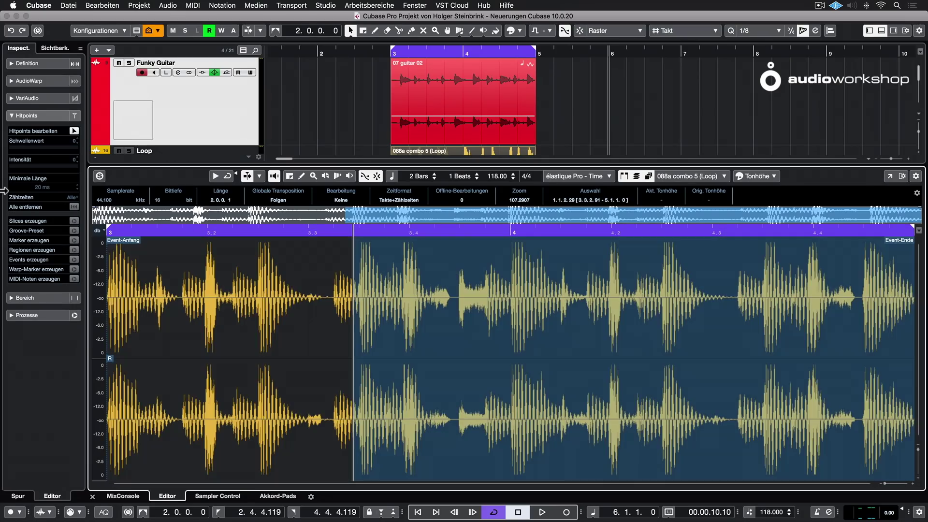
Activate Hitpoints bearbeiten for the 088a combo 5 (Loop) event and set the Schwellenwert to 0.
left_click(73, 131)
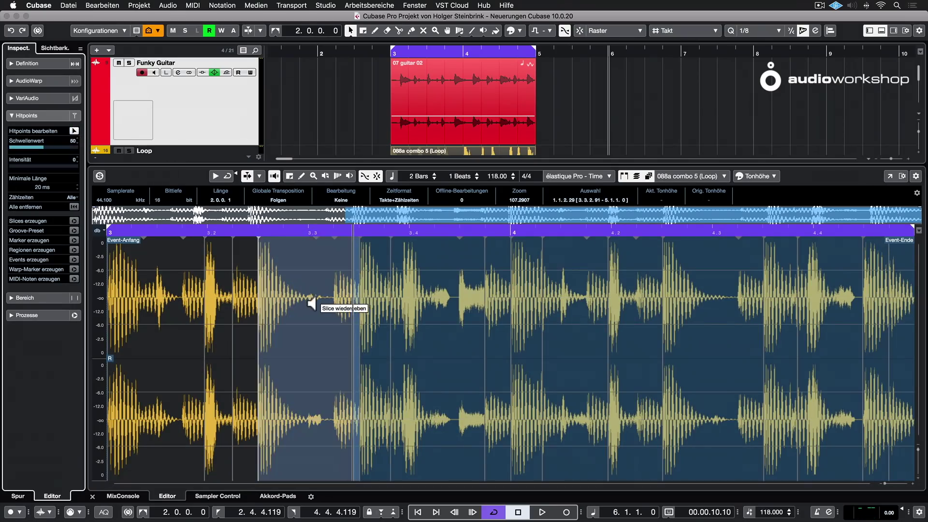
left_click_drag(45, 147, 9, 150)
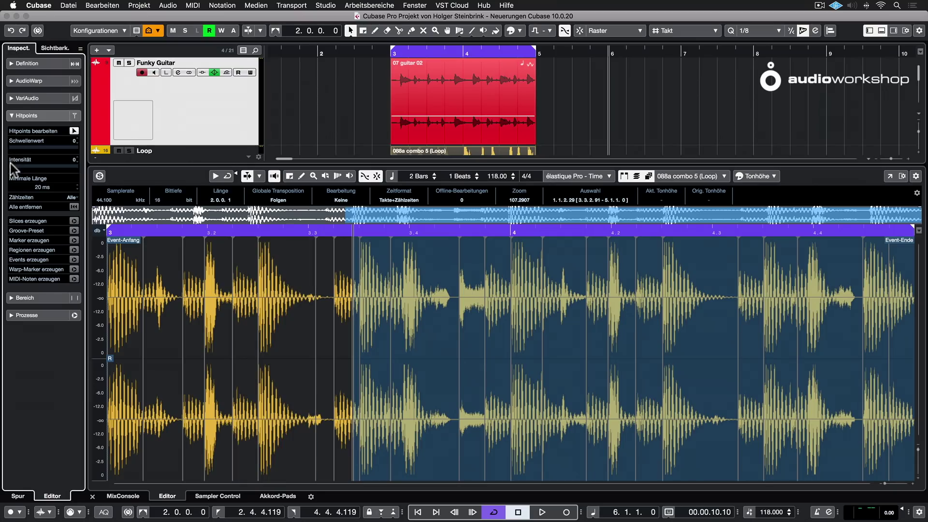
mouse_move(12, 147)
left_mouse_down()
mouse_move(44, 147)
mouse_move(3, 152)
left_mouse_up()
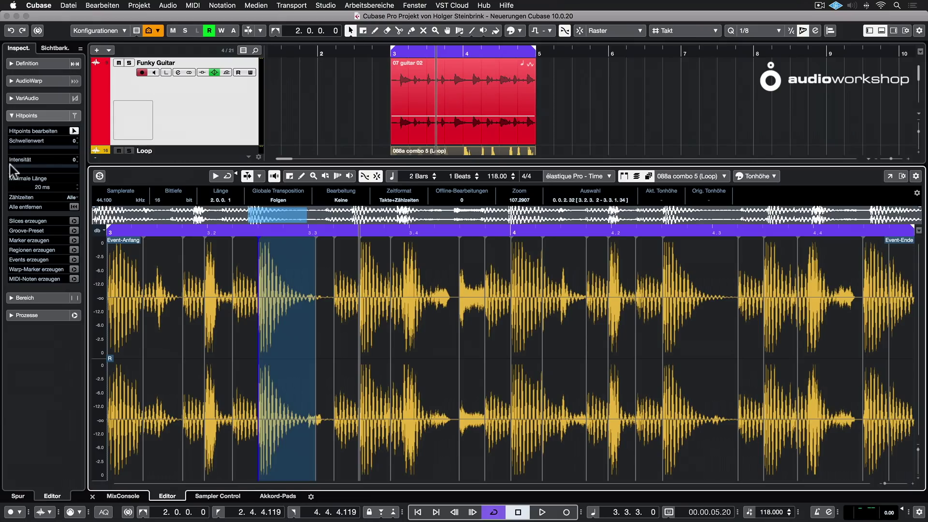
Raise the loop's hitpoint Intensität to 2 and return it to 0.
left_click_drag(8, 166, 10, 165)
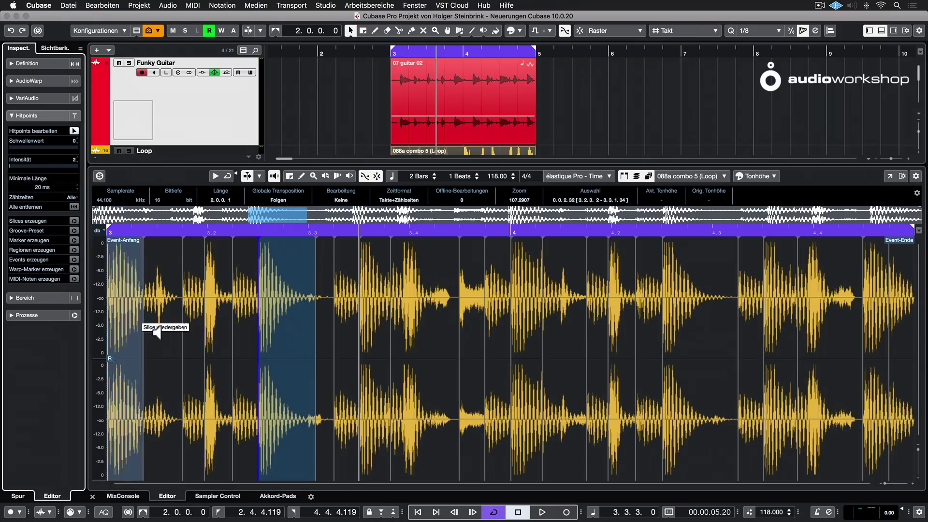
mouse_move(9, 165)
left_mouse_down()
mouse_move(69, 166)
mouse_move(3, 164)
left_mouse_up()
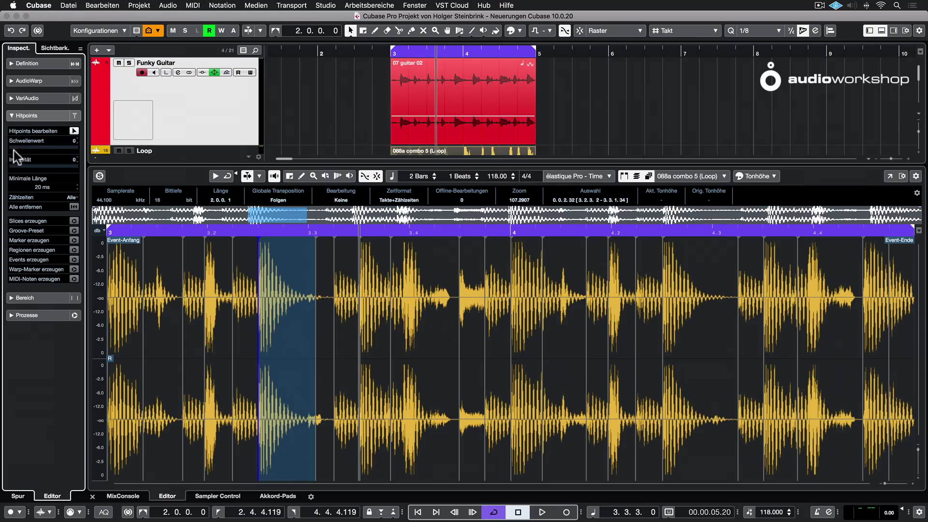
left_click_drag(8, 165, 1, 147)
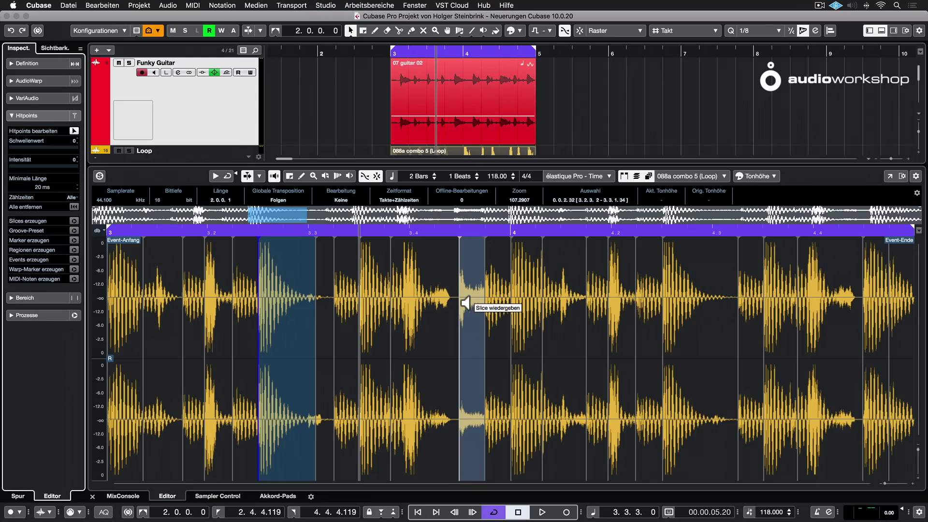
Close the Sample Editor so the project window shows all tracks at full height.
left_click(597, 121)
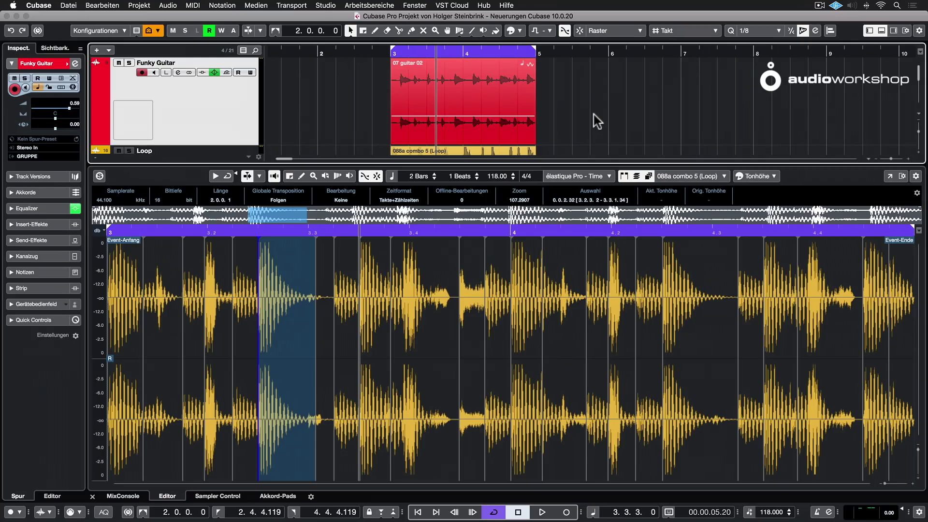
key("alt+super+b")
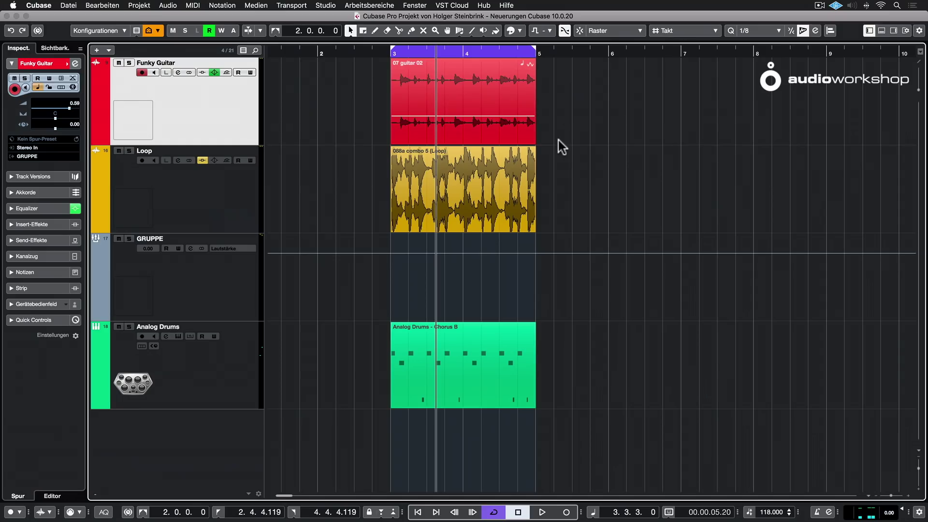
Cycle the Objektauswahl tool through its Größenänderung modes Normal, Daten verschieben and Time-Stretch, ending on Normal.
left_click(350, 30)
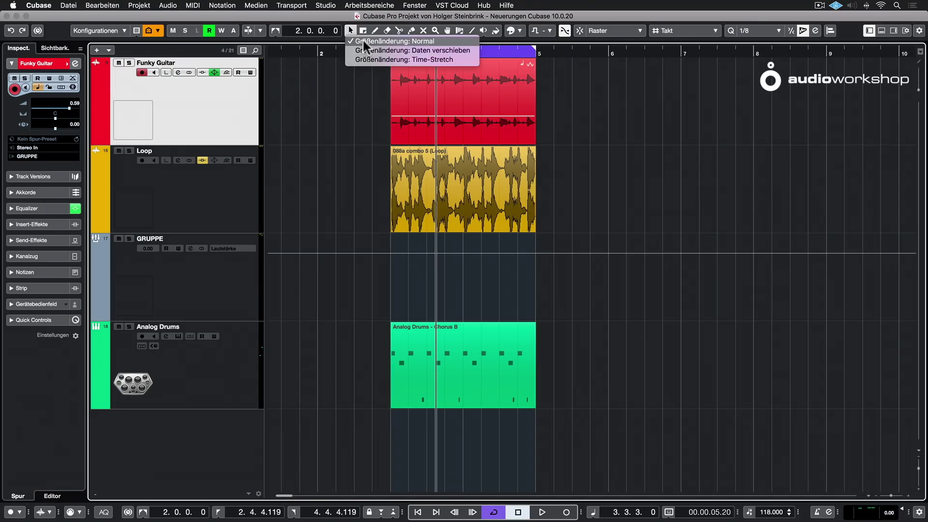
left_click(355, 106)
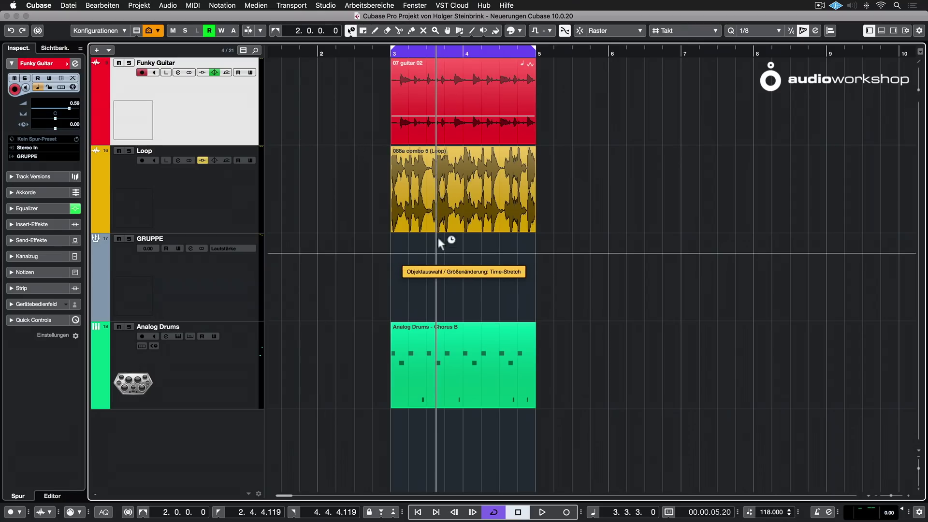
key("1")
key("1")
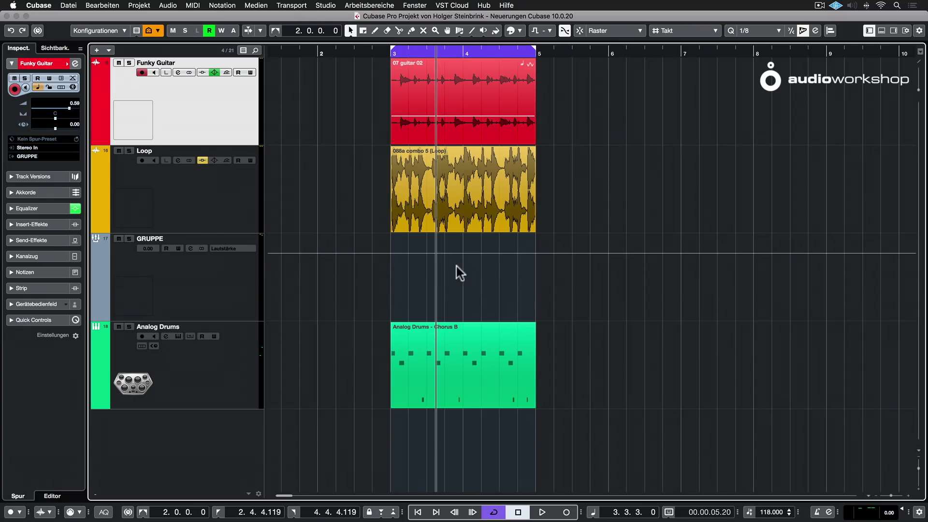
left_click(350, 31)
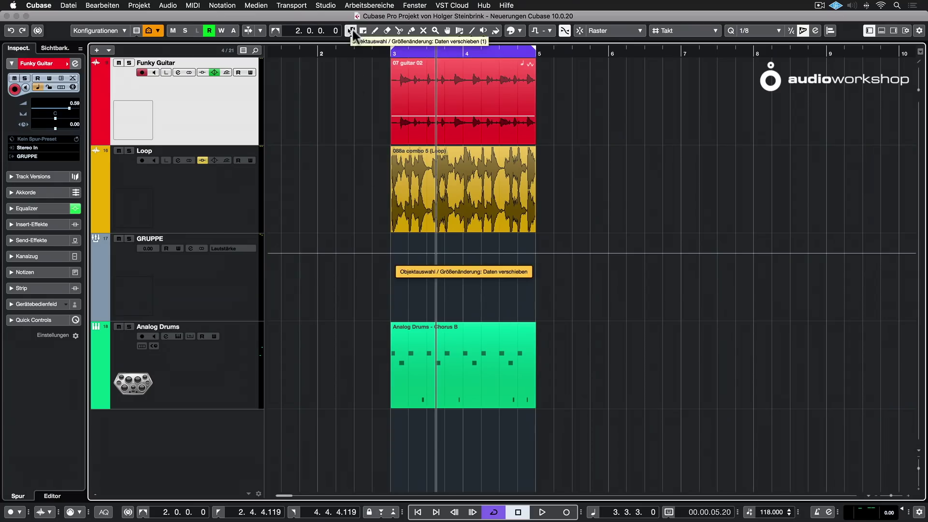
key("1")
key("1")
key("1")
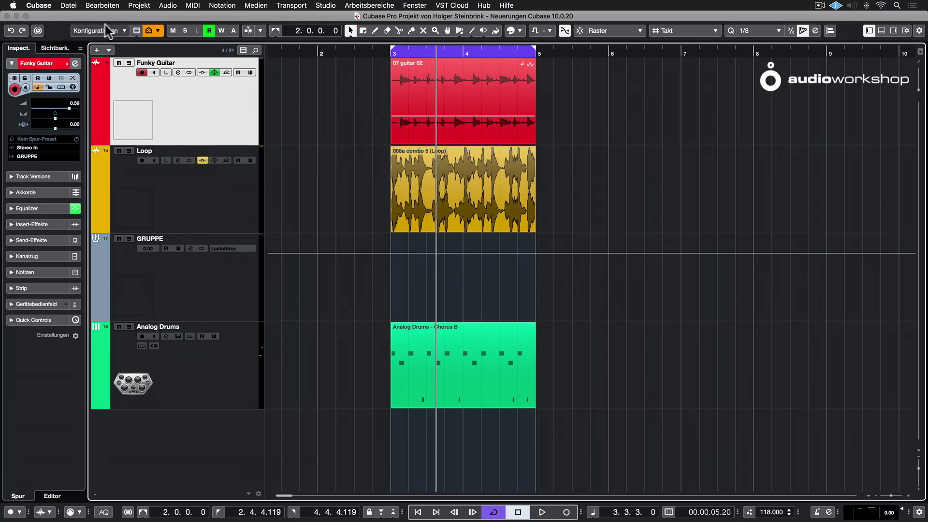
Toggle the Werkzeuge preference "Meldung anzeigen, wenn Werkzeug-Modus über Tastaturbefehl geändert wird" and accept the program settings.
left_click(39, 6)
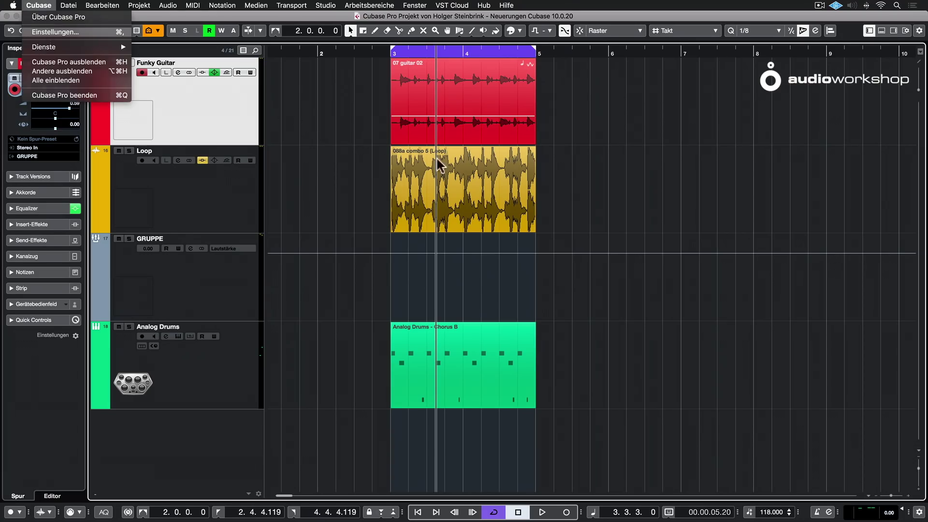
left_click(46, 30)
left_click_drag(462, 46, 407, 37)
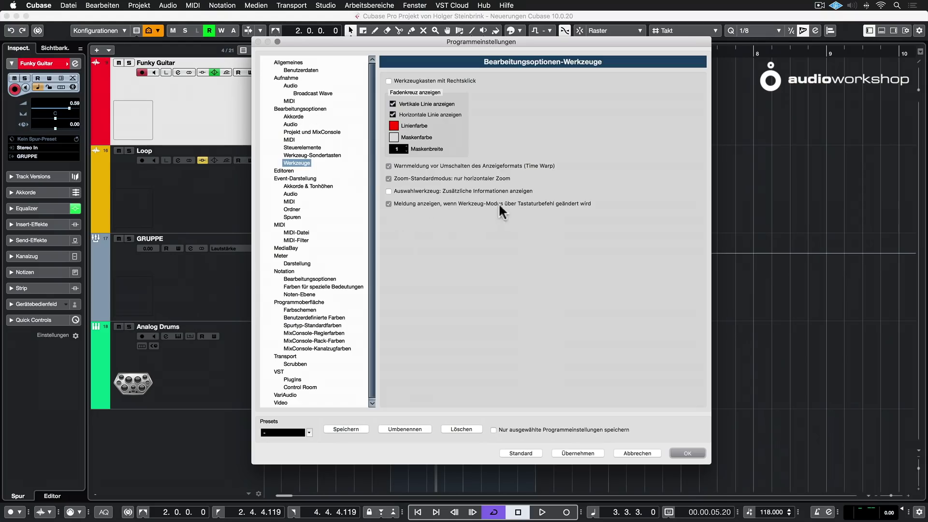
left_click(388, 202)
left_click(688, 452)
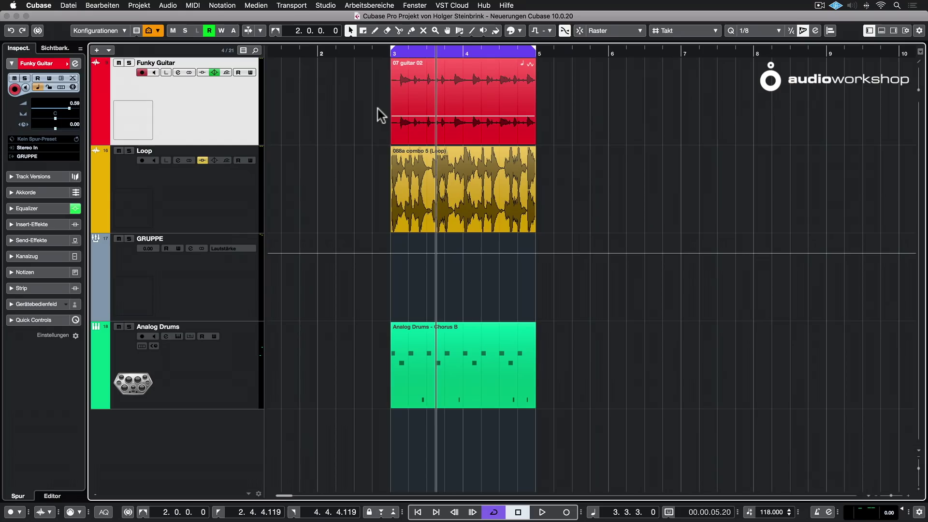
Check the Farben palette for the selected track and activate the colour tool.
scroll(378, 109, "left", 2)
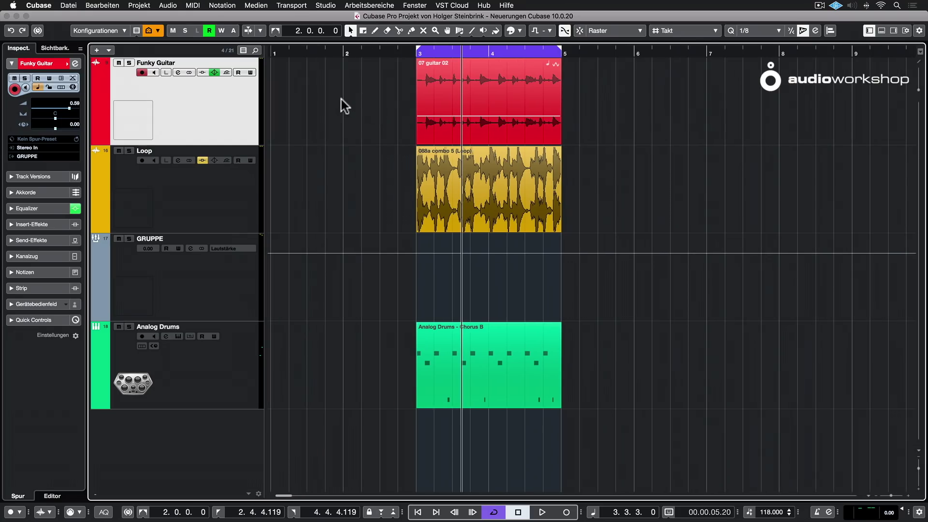
left_click(146, 6)
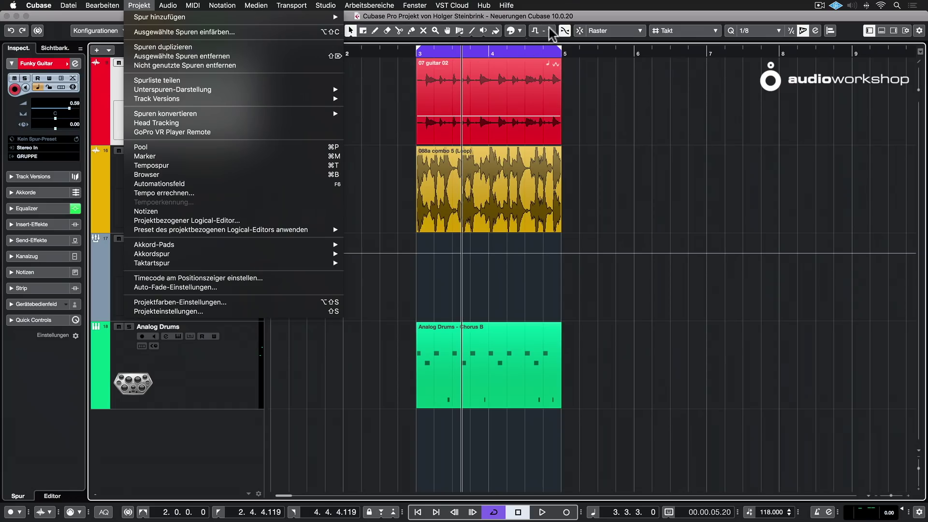
left_click(522, 29)
left_click(522, 31)
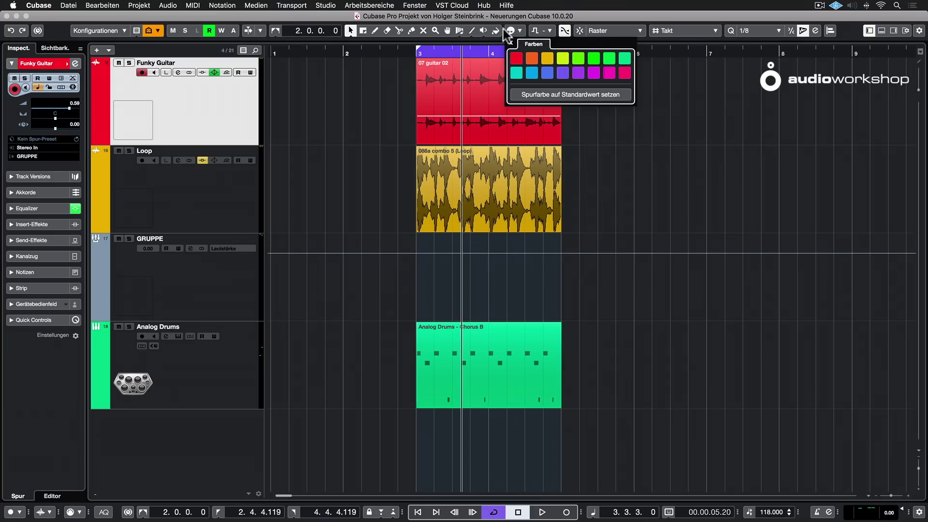
left_click(496, 30)
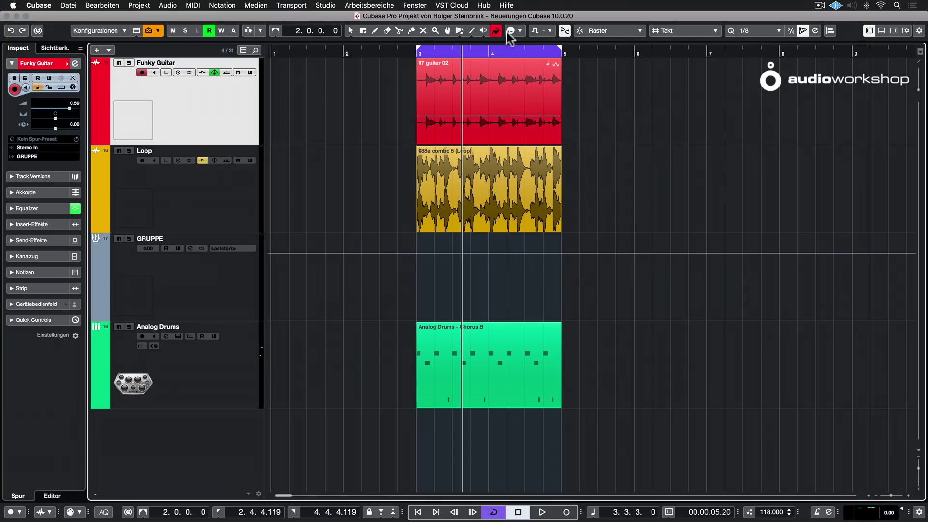
Open the Projektfarben-Einstellungen and review the Presets, Optionen and Farb-Palette pages.
left_click(141, 5)
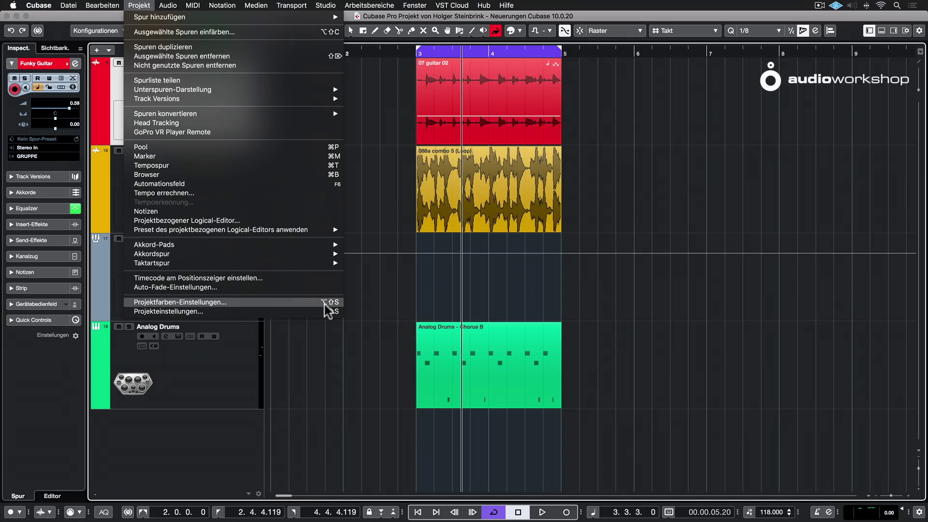
left_click(256, 304)
left_click_drag(546, 77, 309, 111)
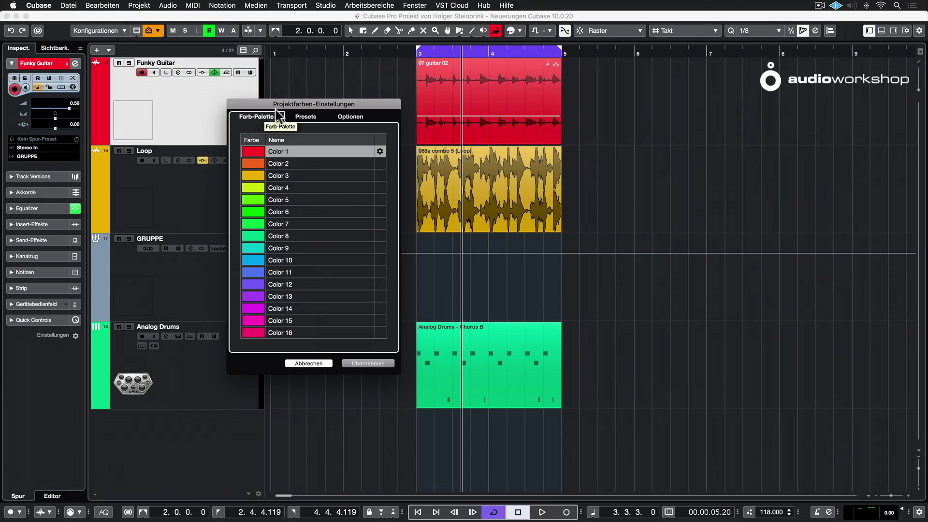
left_click(305, 116)
left_click(350, 116)
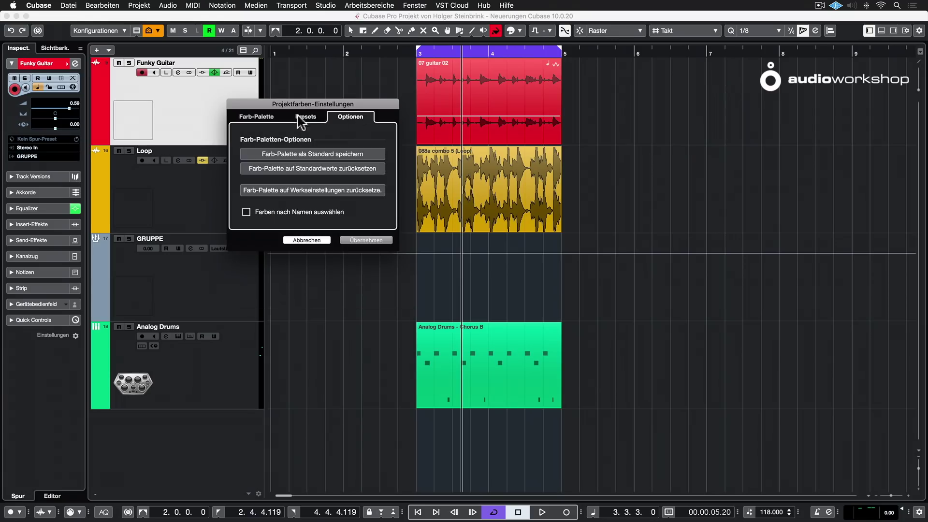
left_click(255, 118)
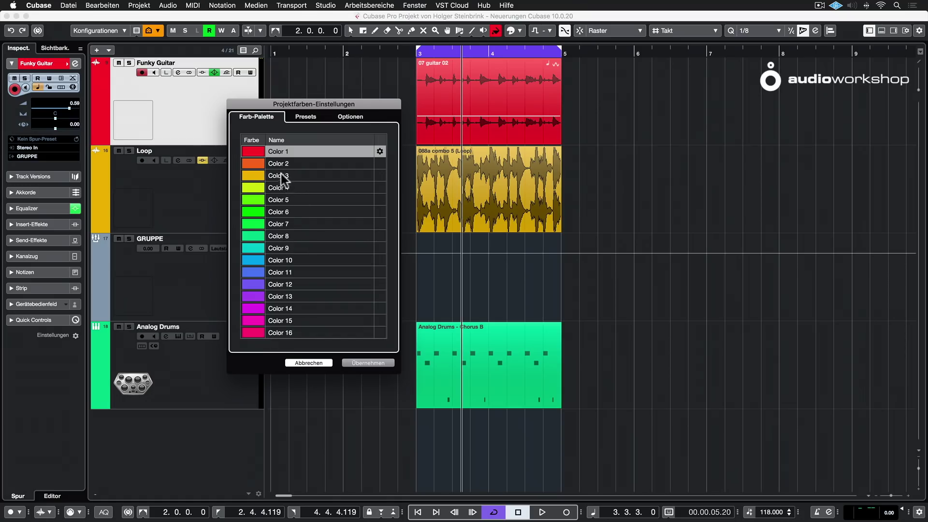
left_click(251, 199)
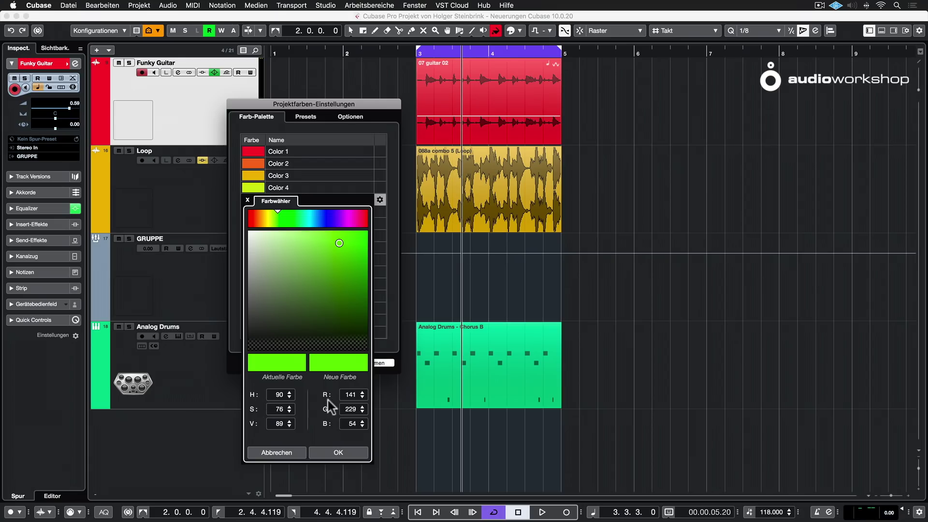
left_click_drag(336, 244, 332, 249)
left_click(289, 450)
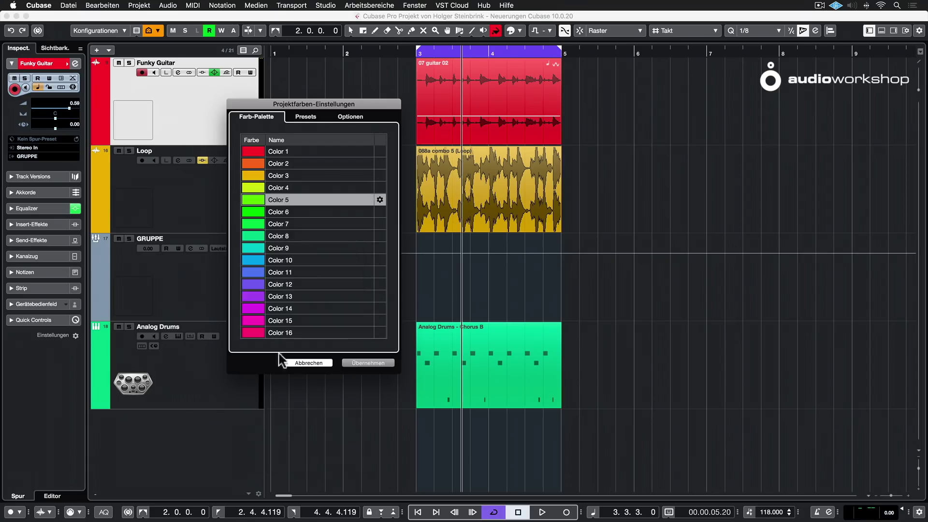
Rename Color 5 as Melodie in the project colour palette and insert a new colour below it.
double_click(286, 198)
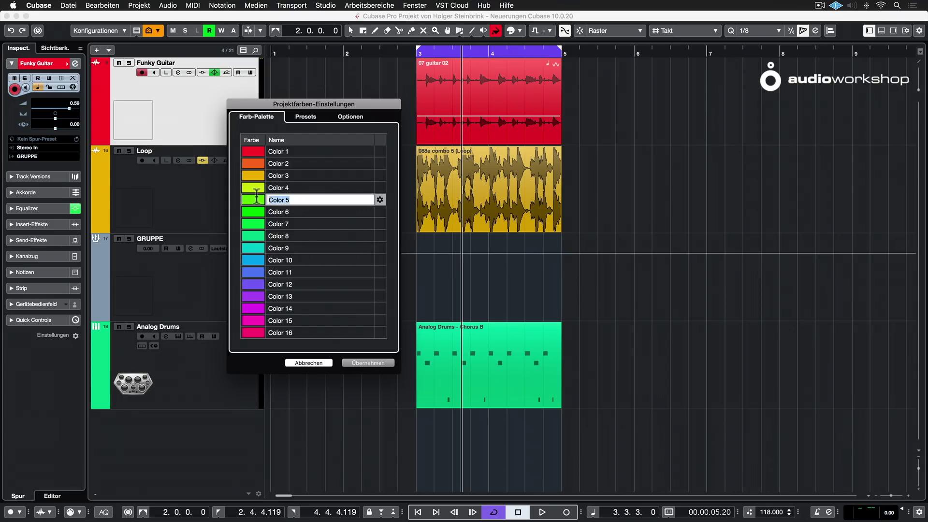
type("Melodie")
key("Return")
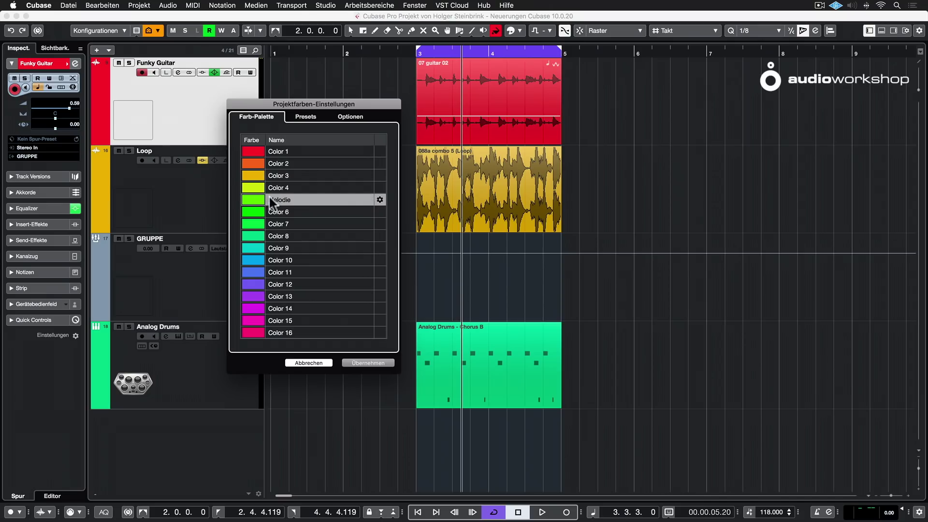
left_click(379, 200)
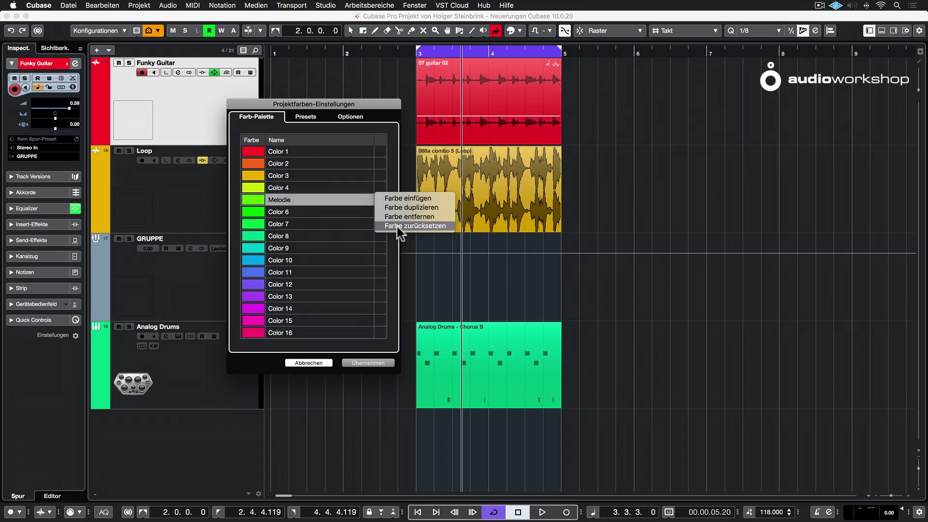
left_click(426, 196)
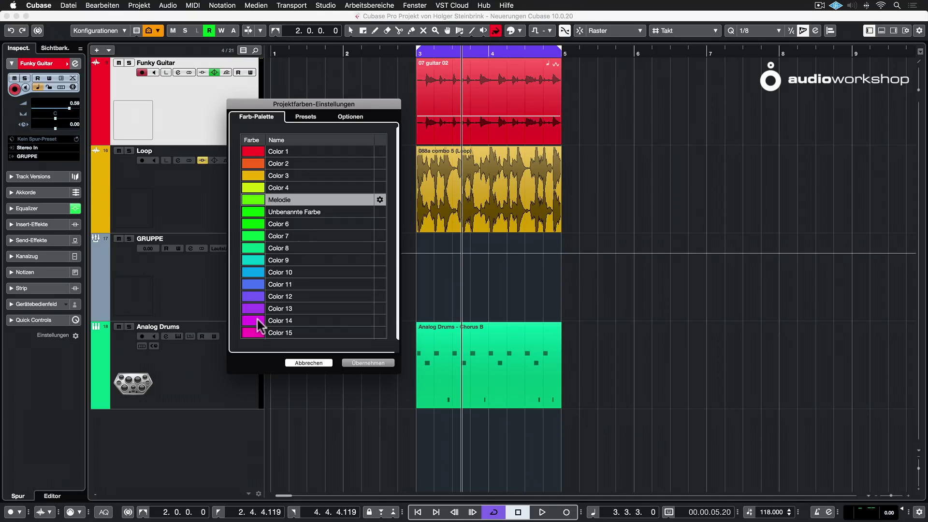
Insert a new colour below Color 12 in the palette and remove it again.
left_click(274, 296)
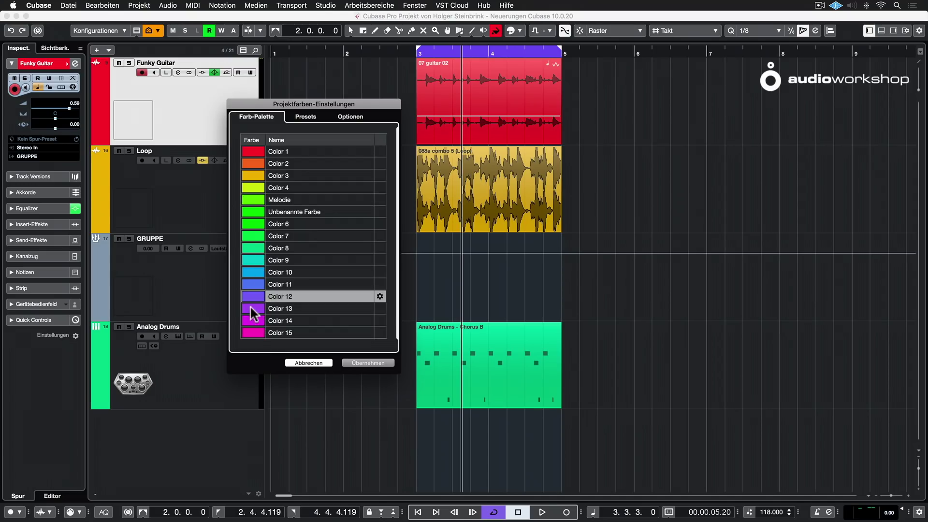
left_click(379, 296)
left_click(385, 295)
left_click_drag(397, 314, 395, 244)
left_click(377, 308)
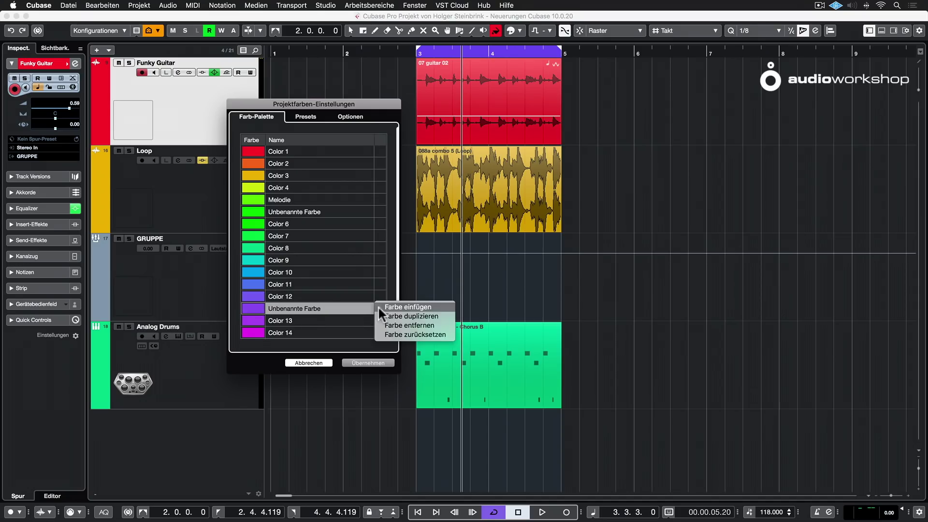
left_click(414, 325)
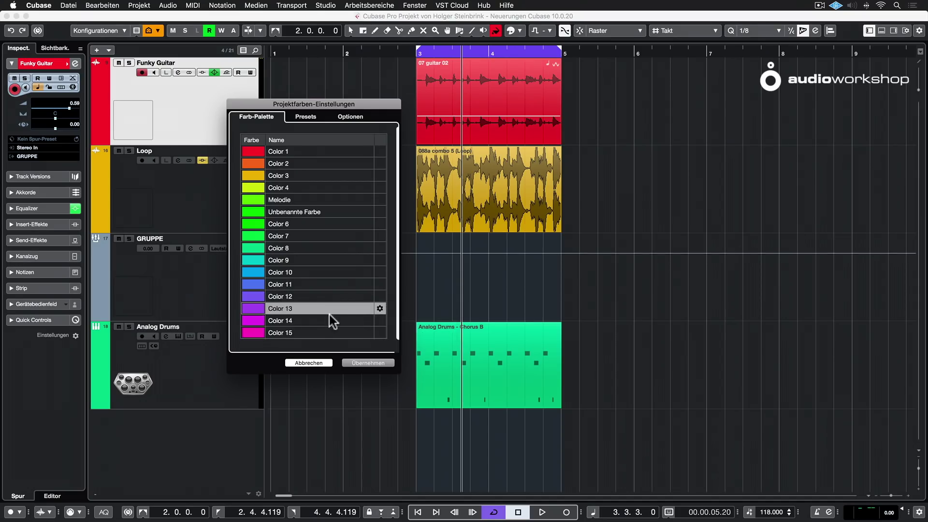
Try 8 base colours in the palette presets, set Anzahl Grundfarben to 32 and apply the new palette.
left_click(311, 116)
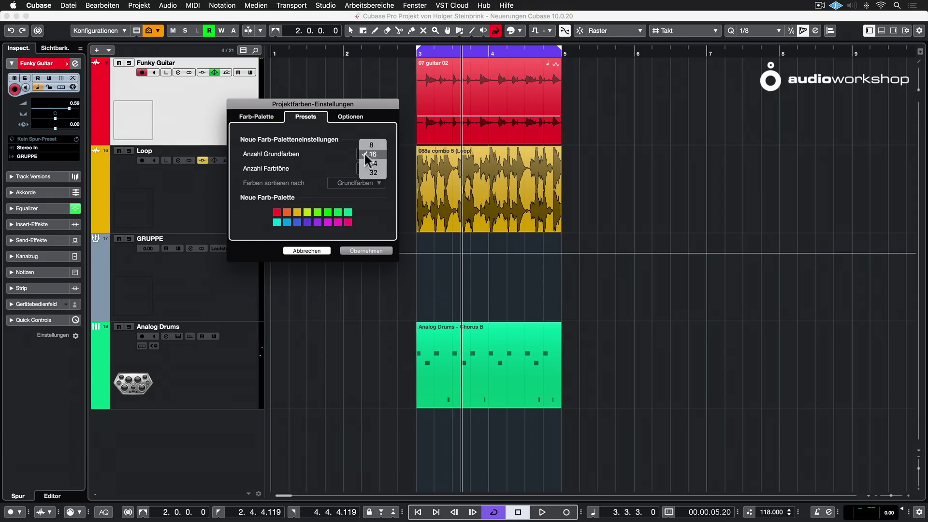
left_click(354, 153)
left_click(376, 146)
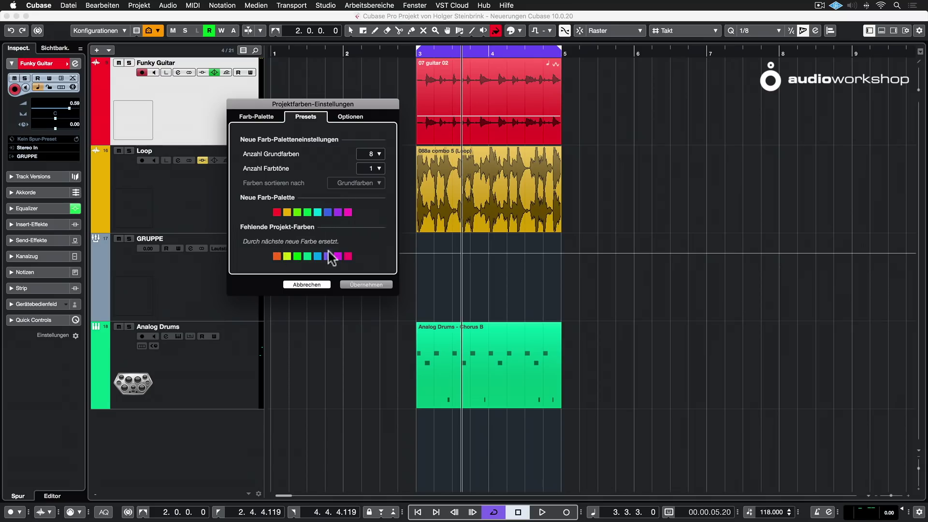
left_click(377, 154)
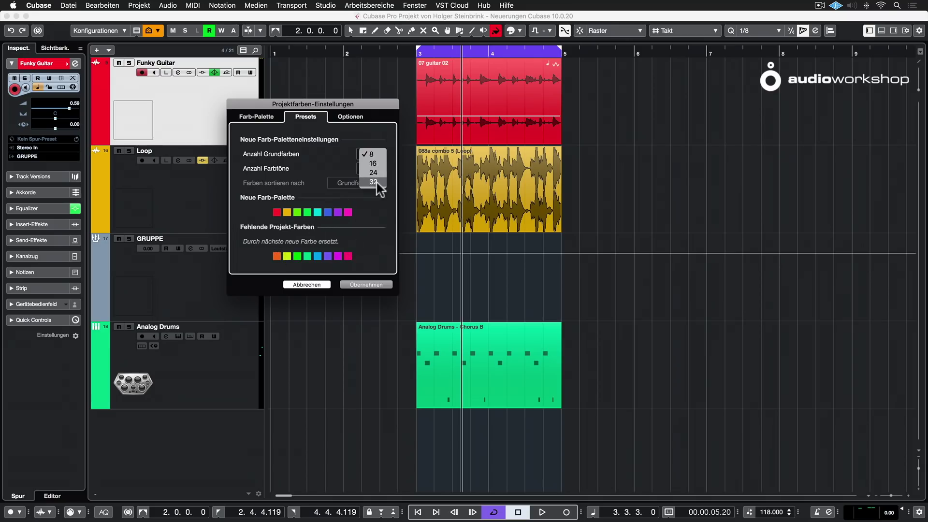
left_click(375, 181)
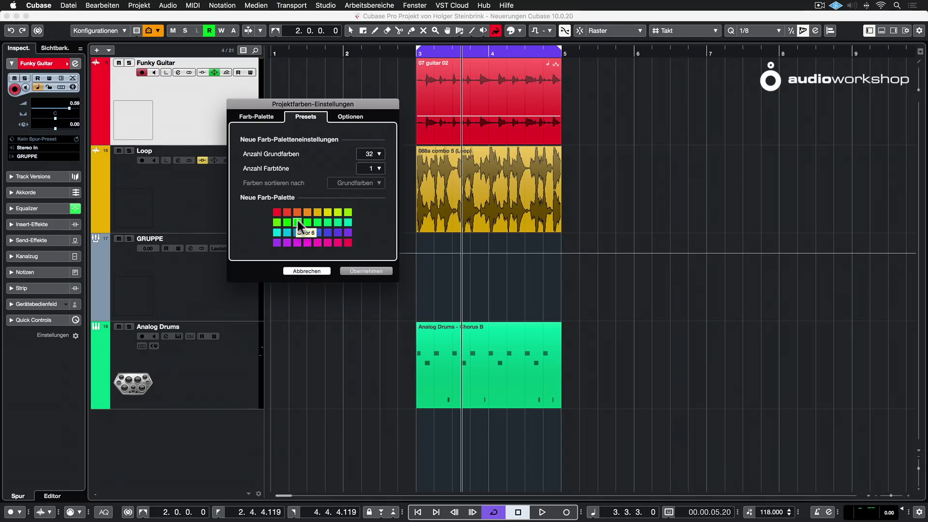
left_click(368, 271)
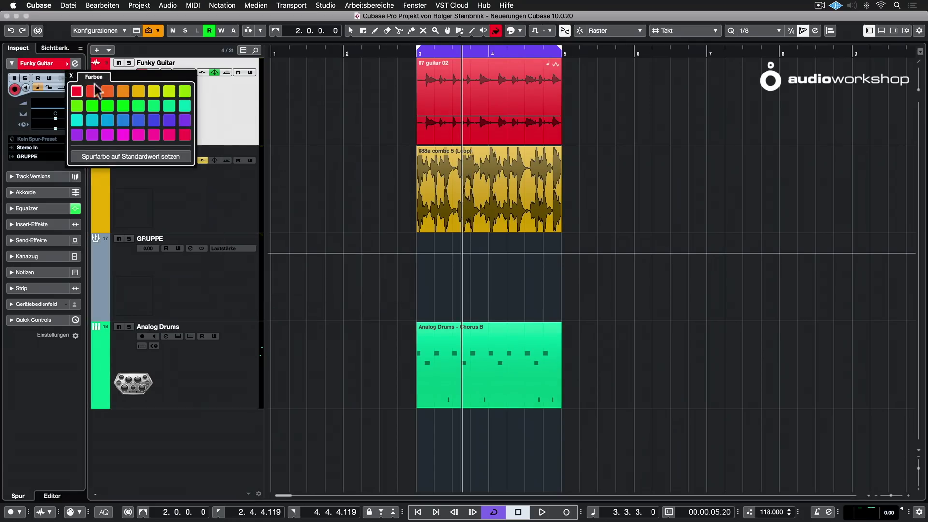
Reset the Funky Guitar track's colour to the default value and display the colour tool's palette.
left_click(127, 154)
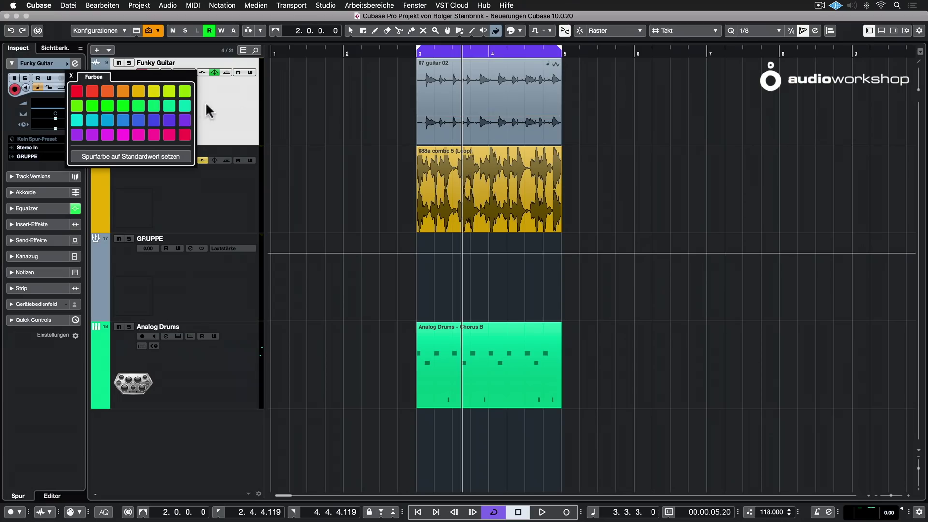
left_click(244, 116)
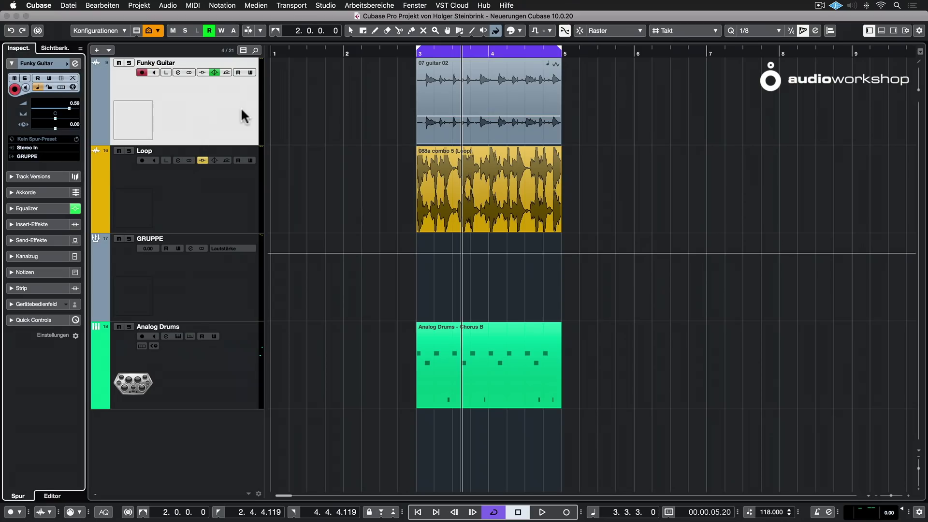
left_click(502, 34)
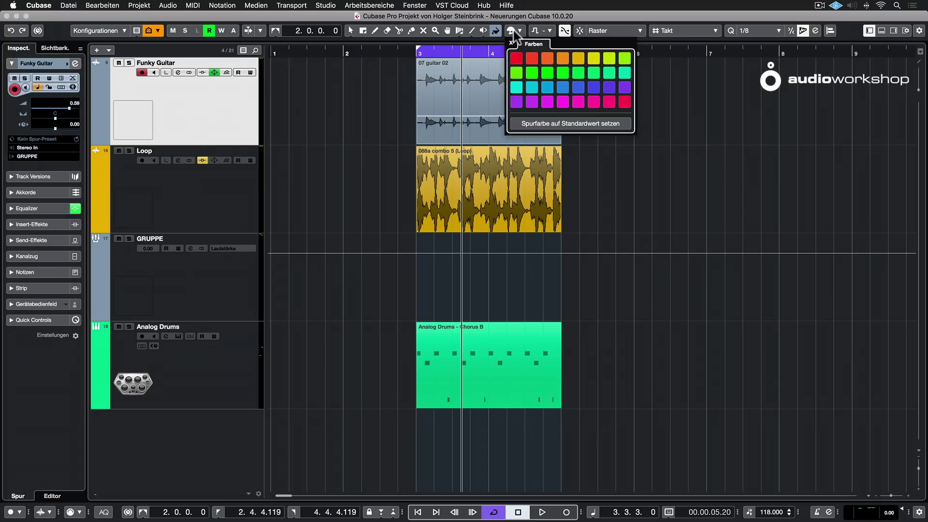
Reopen the Projektfarben-Einstellungen and review the Presets page, the full Farb-Palette list and the Optionen page.
left_click(142, 6)
left_click(199, 301)
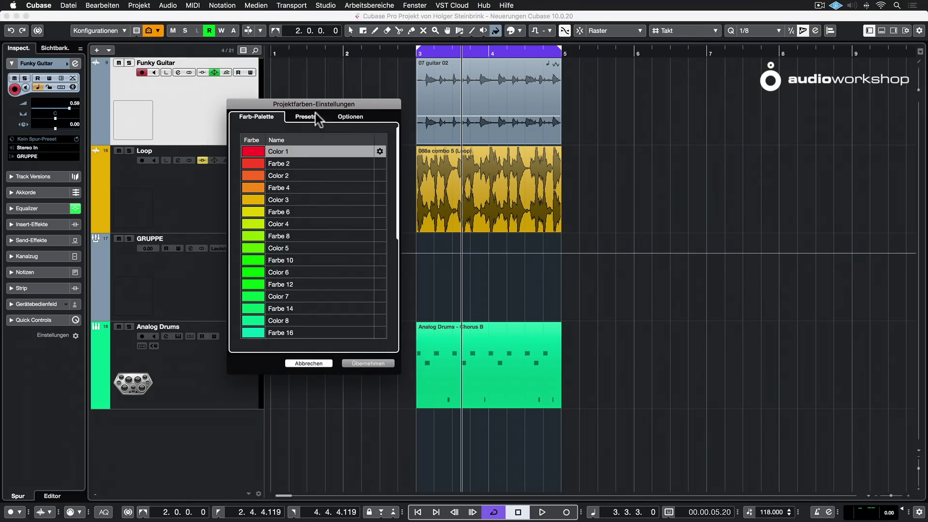
left_click(315, 113)
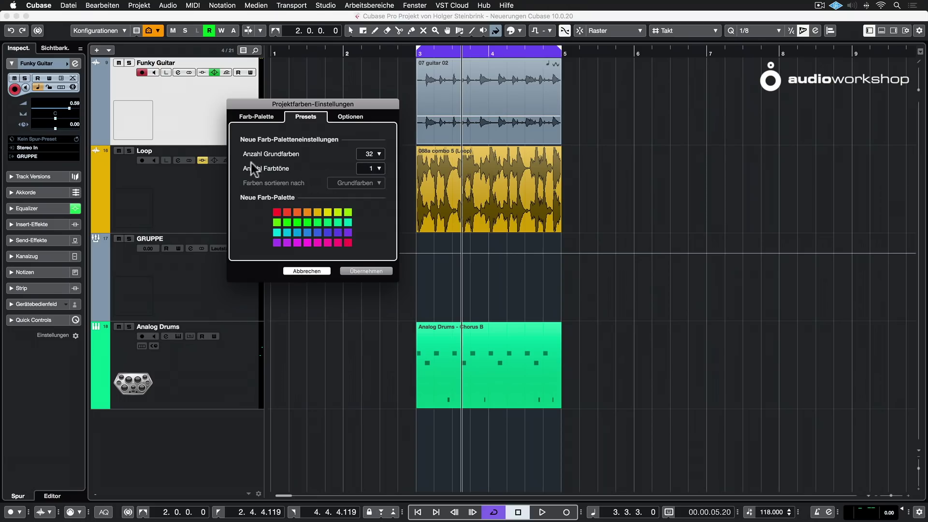
left_click(273, 117)
scroll(333, 194, "down", 5)
scroll(286, 175, "up", 5)
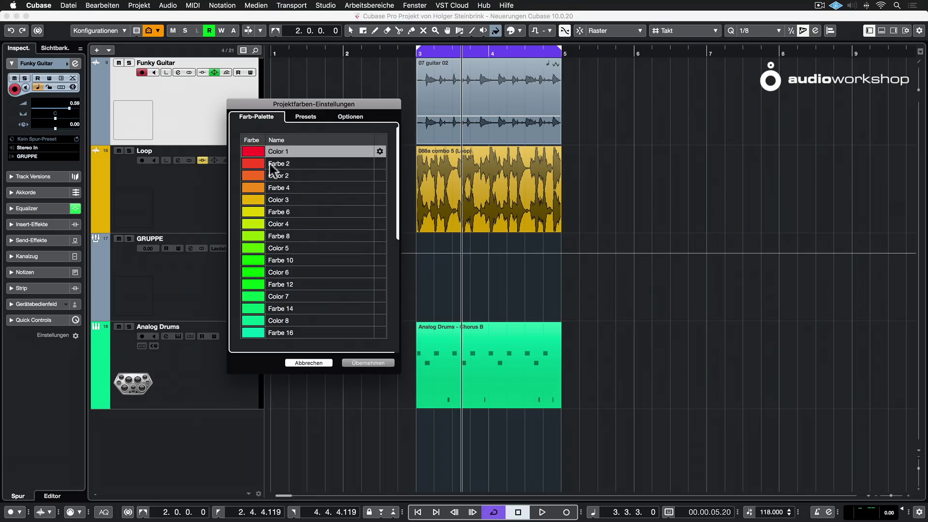
scroll(263, 178, "down", 10)
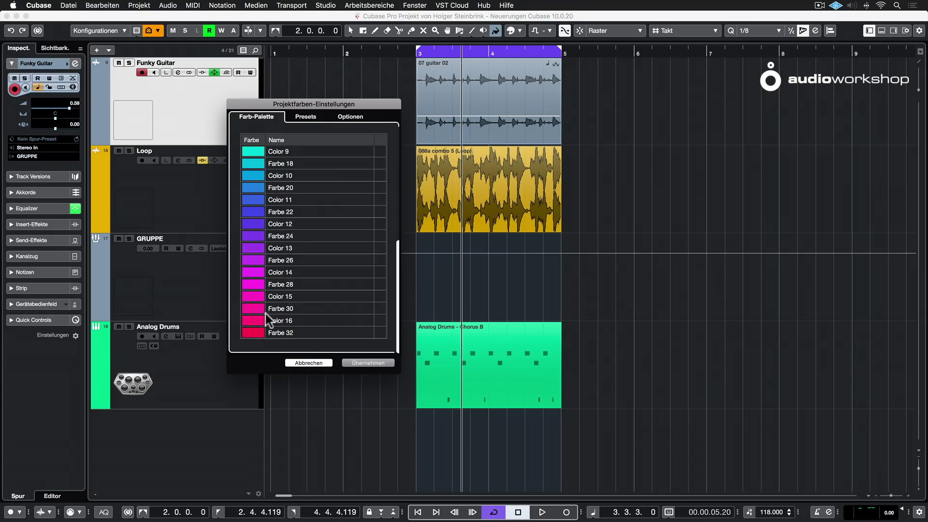
scroll(268, 320, "up", 10)
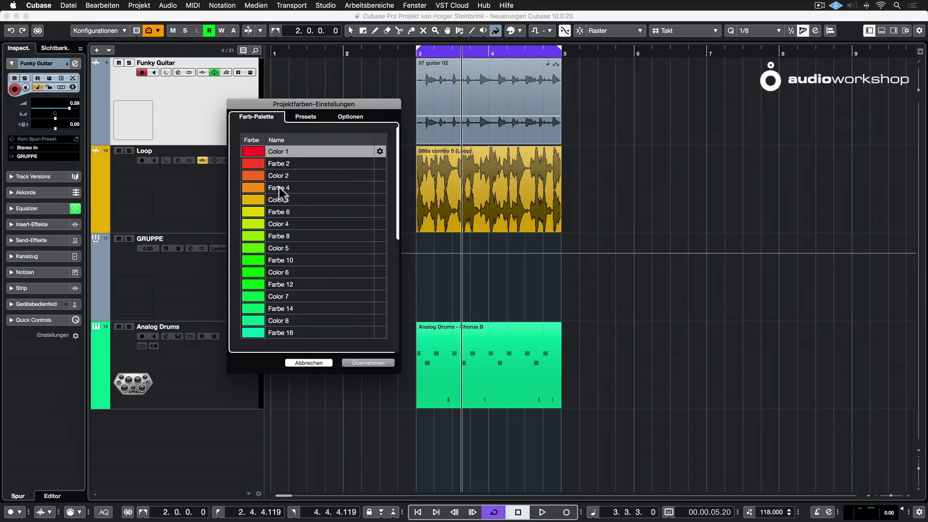
left_click(344, 115)
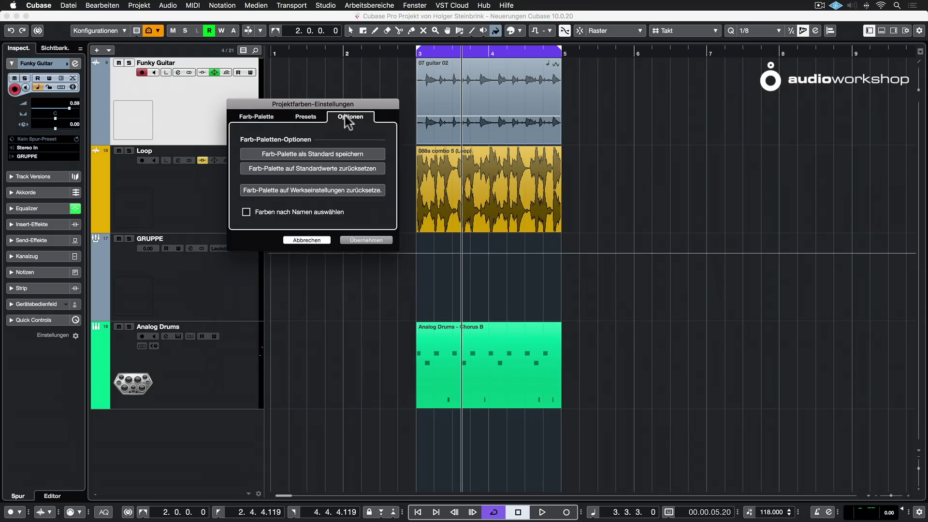
Set Anzahl Farbtöne in the palette presets to 2 and raise it to 4.
left_click(298, 117)
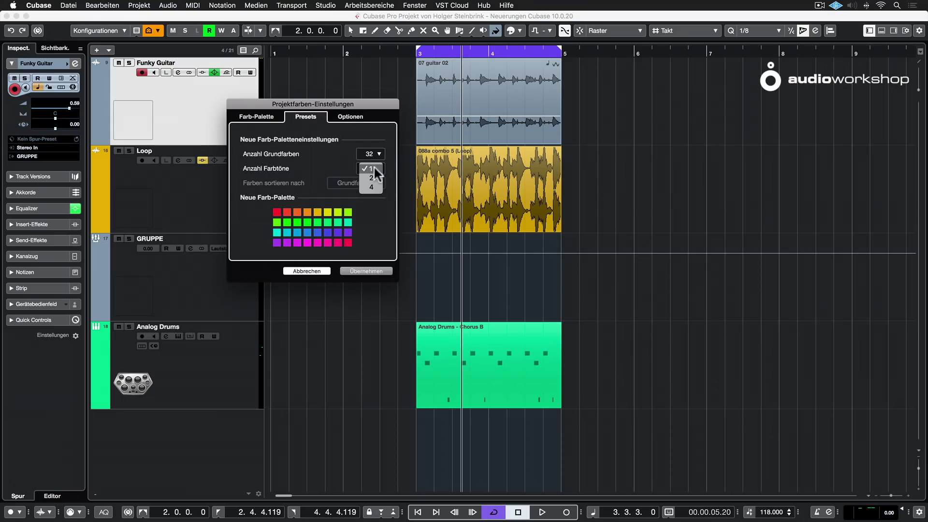
left_click(375, 178)
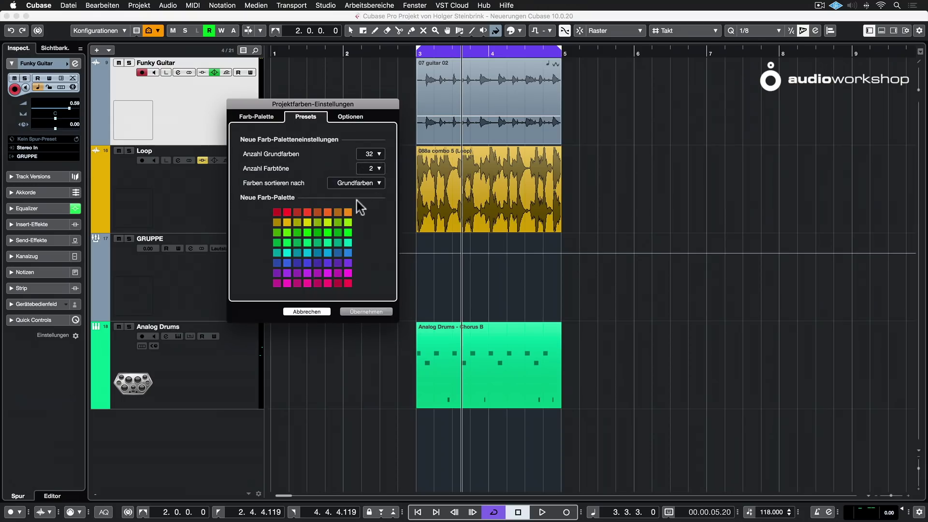
left_click(376, 178)
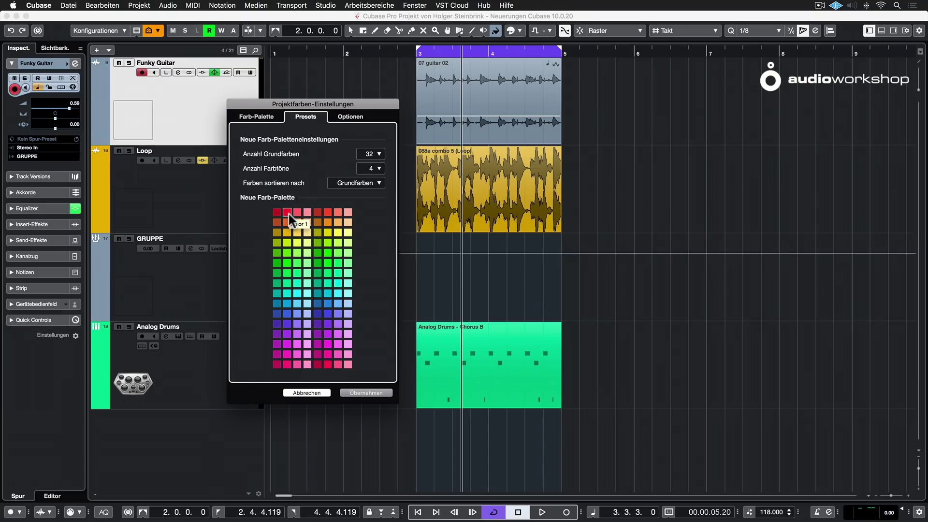
Try sorting the new palette by Farbtöne and return the sorting to Grundfarben.
left_click(372, 184)
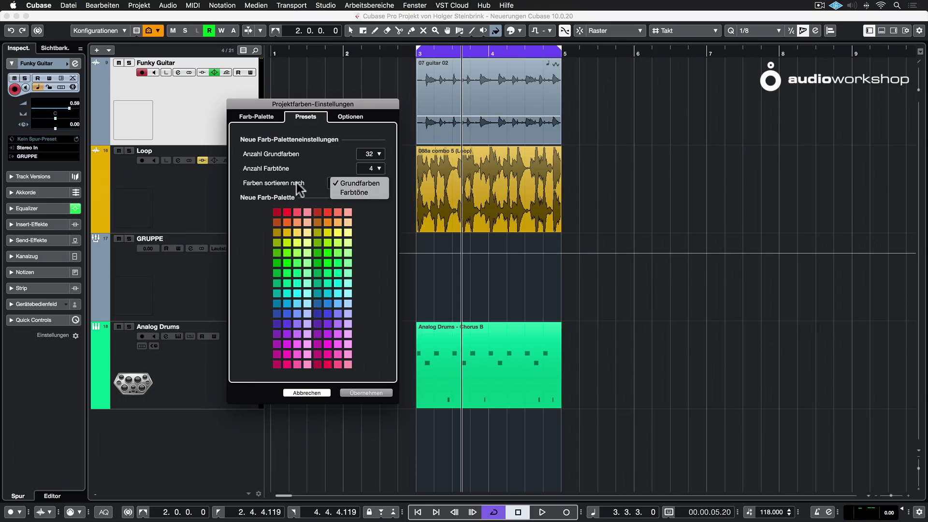
left_click(354, 192)
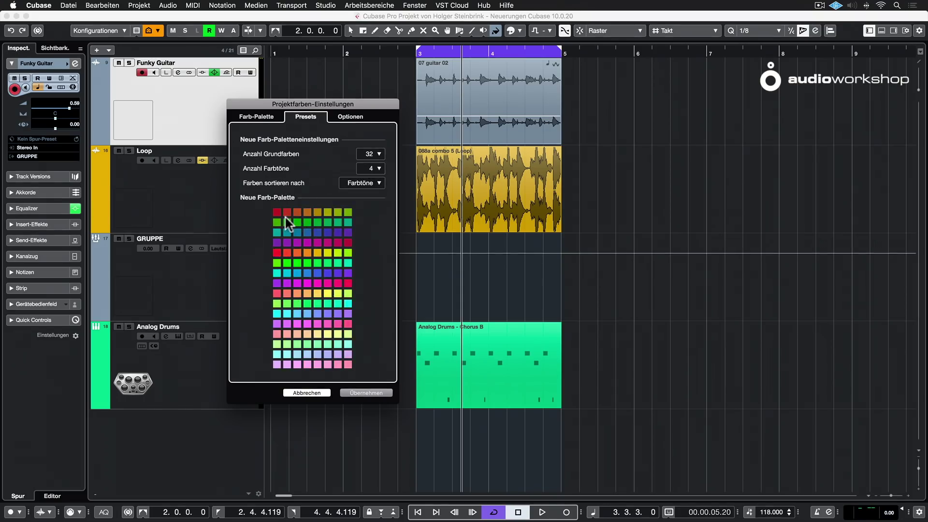
left_click(364, 182)
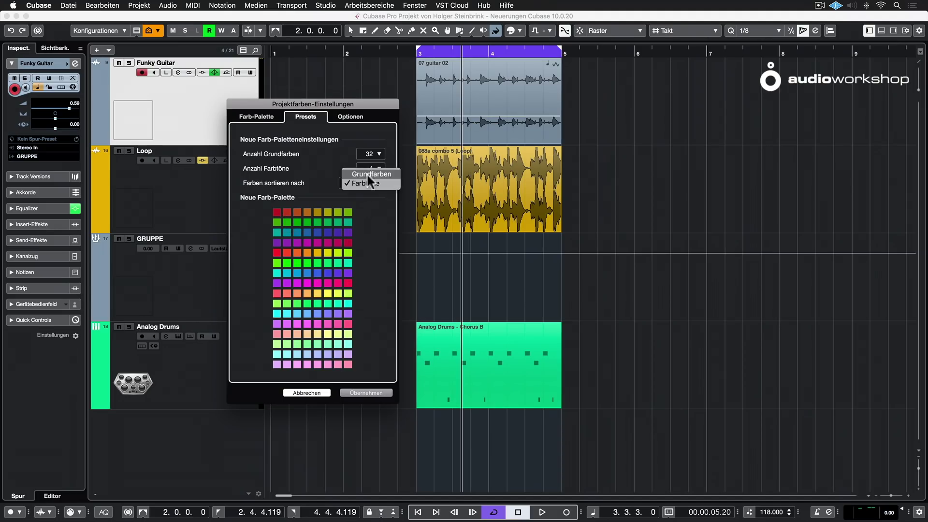
left_click(367, 174)
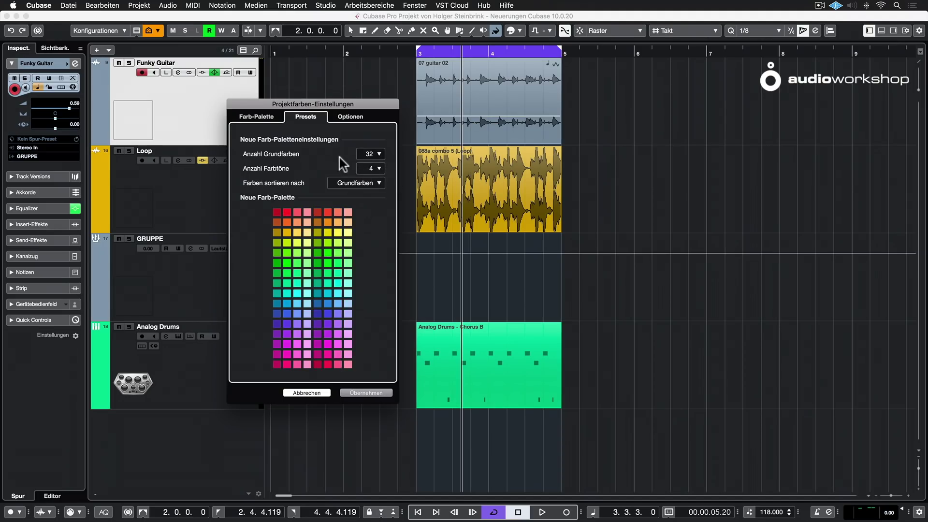
Examine the Farb-Paletten-Optionen for saving the palette as standard, resetting it and selecting colours by name.
left_click(360, 120)
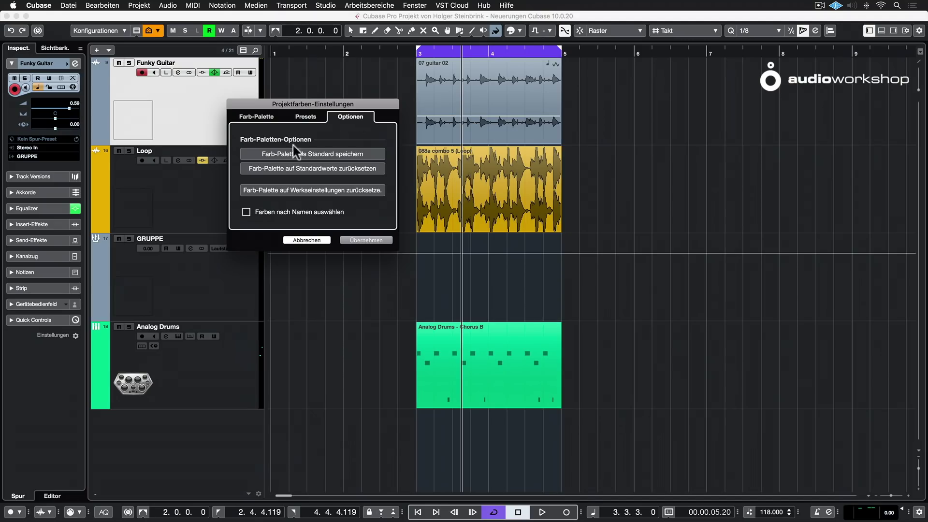
left_click(320, 154)
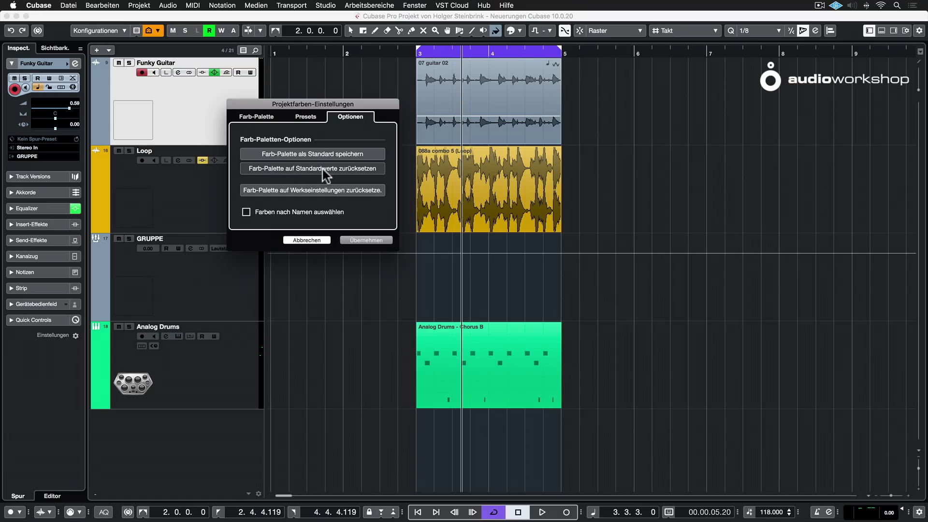
left_click(319, 168)
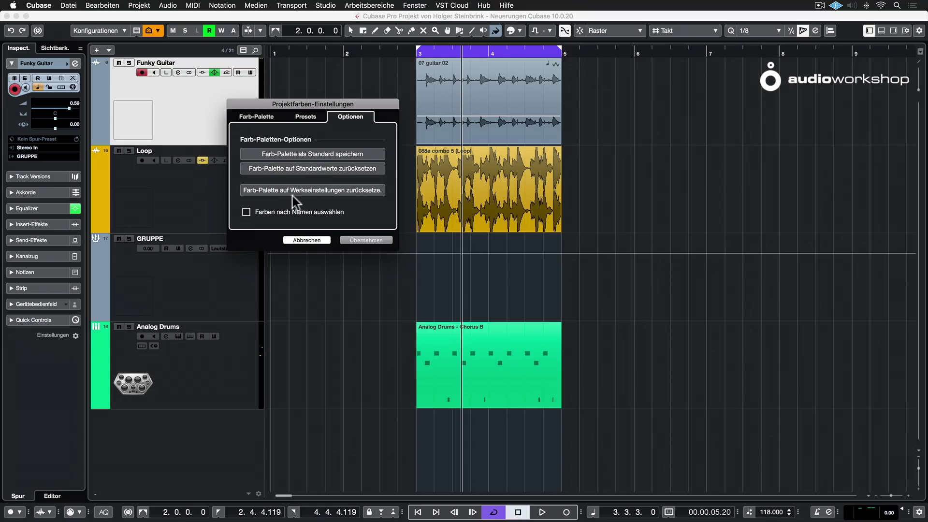
left_click(353, 196)
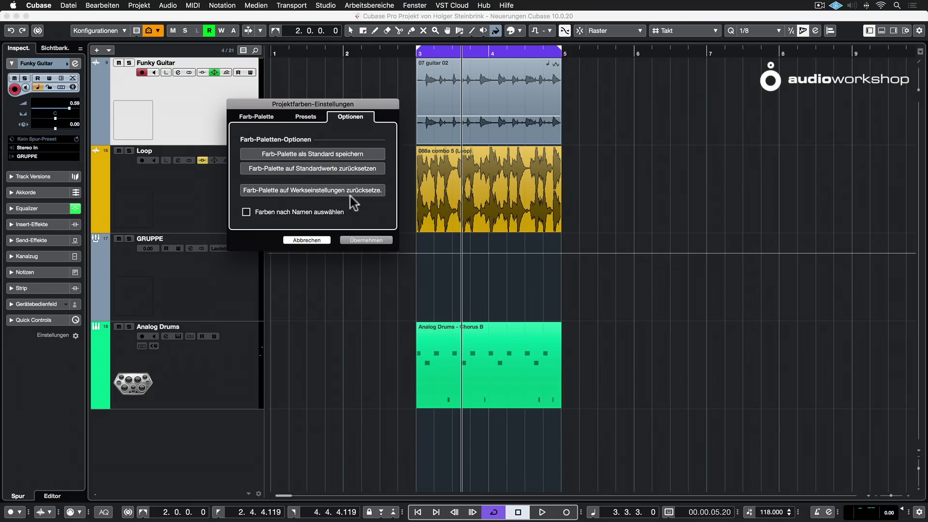
left_click(246, 212)
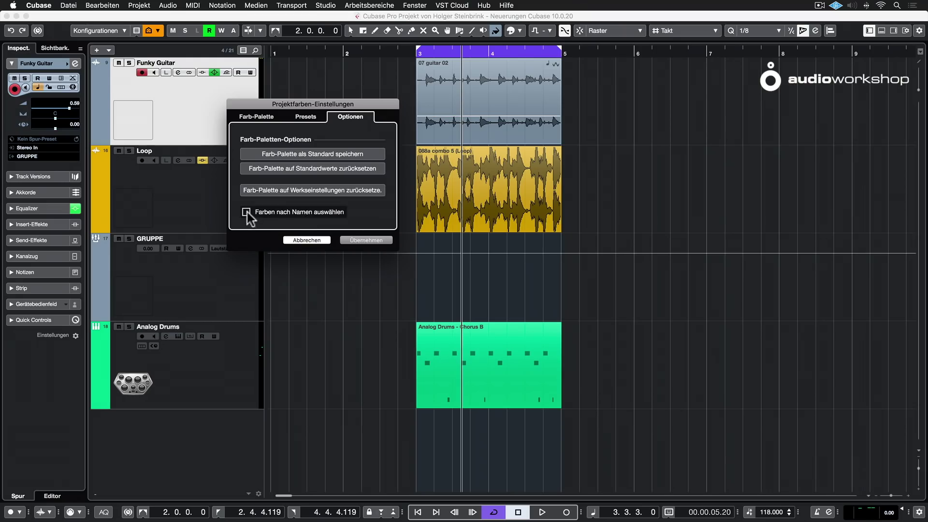
Apply the Farben nach Namen auswählen option and review the named colour lists for the project toolbar and the Funky Guitar track.
left_click(363, 240)
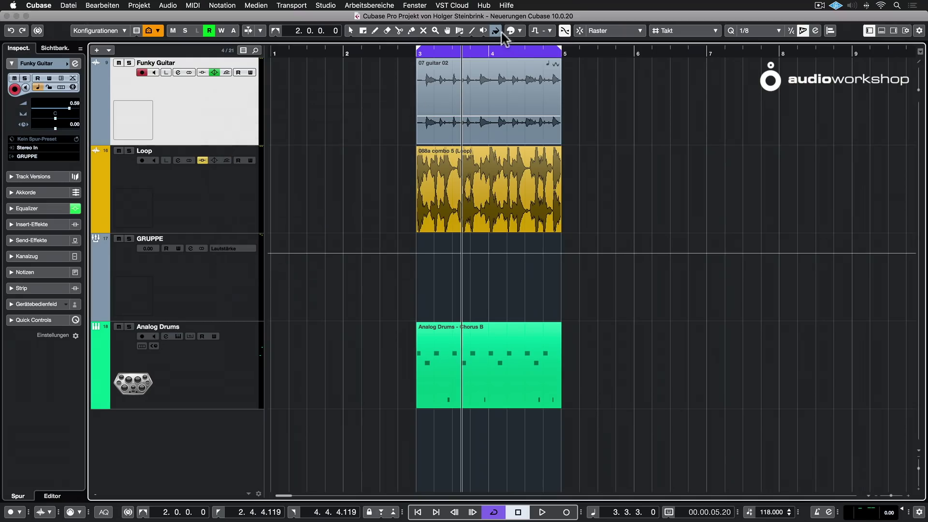
left_click(517, 30)
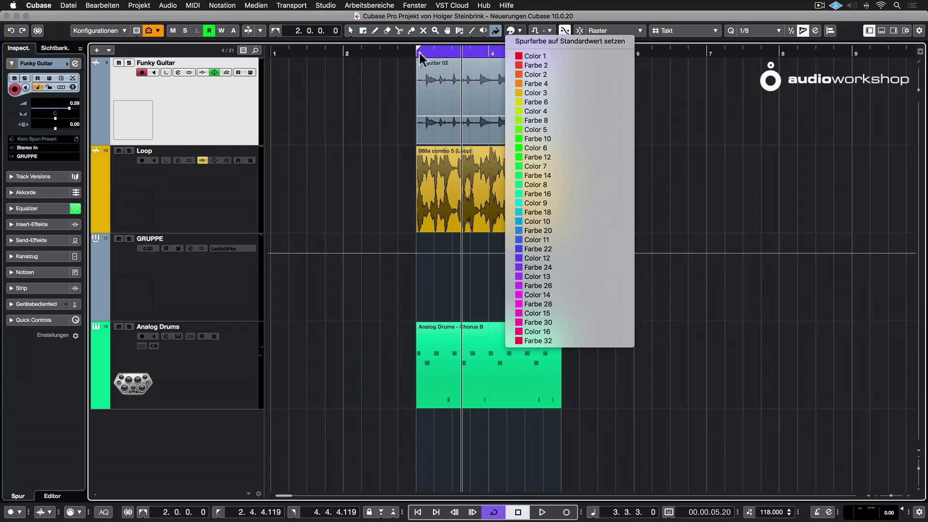
key("Escape")
left_click(67, 63)
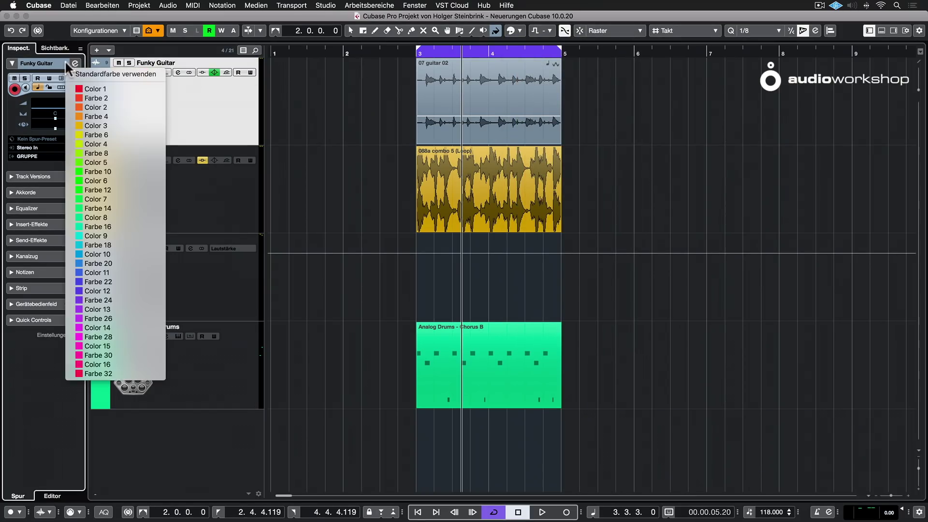
key("Escape")
left_click(514, 31)
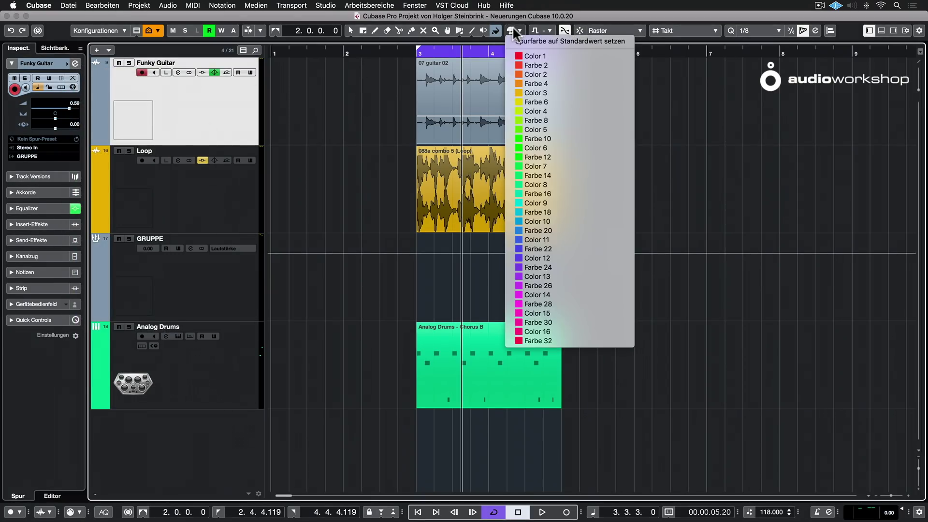
key("Escape")
Turn off Farben nach Namen auswählen in the Projektfarben-Einstellungen, apply it and check the Funky Guitar track's colour swatches.
left_click(167, 5)
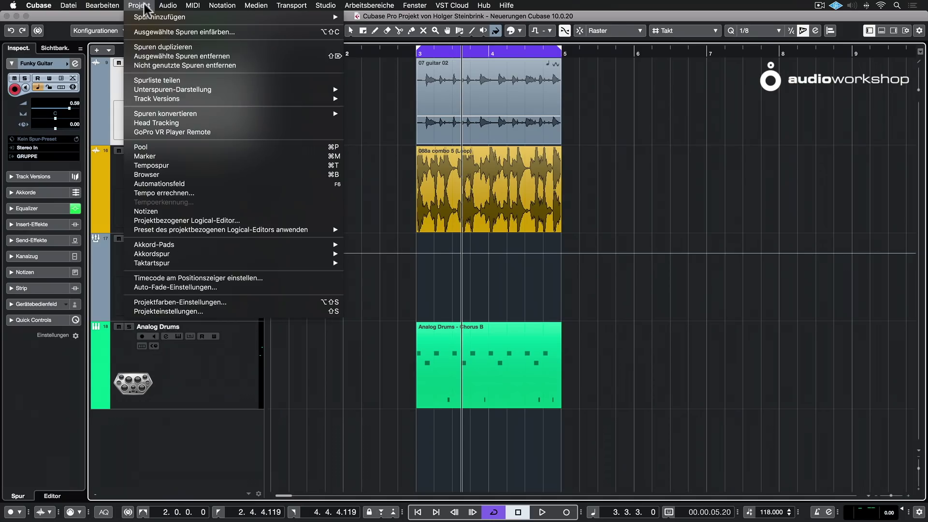
left_click(178, 302)
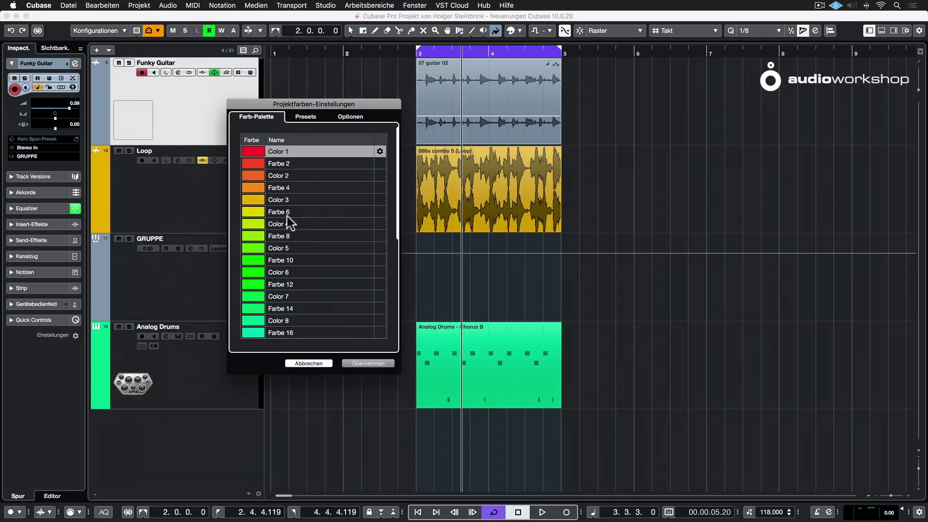
left_click(350, 116)
left_click(246, 213)
left_click(381, 239)
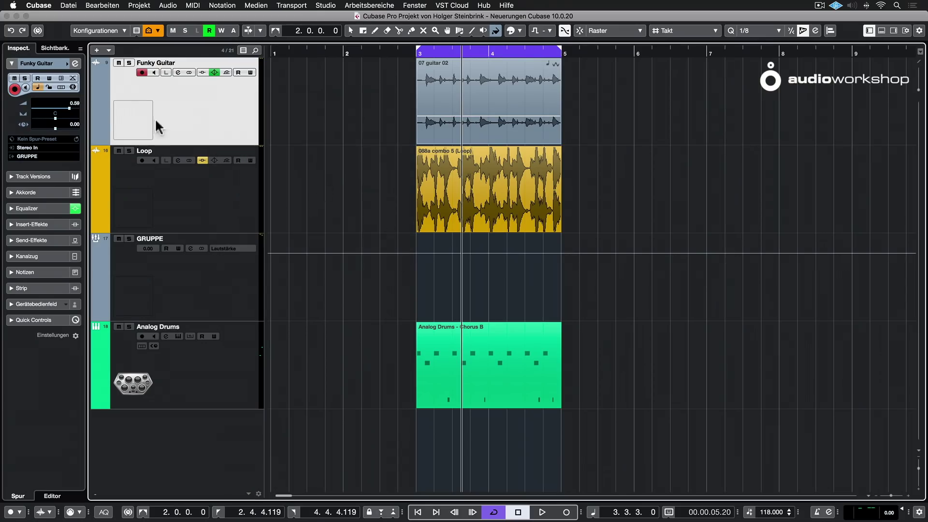
left_click(66, 63)
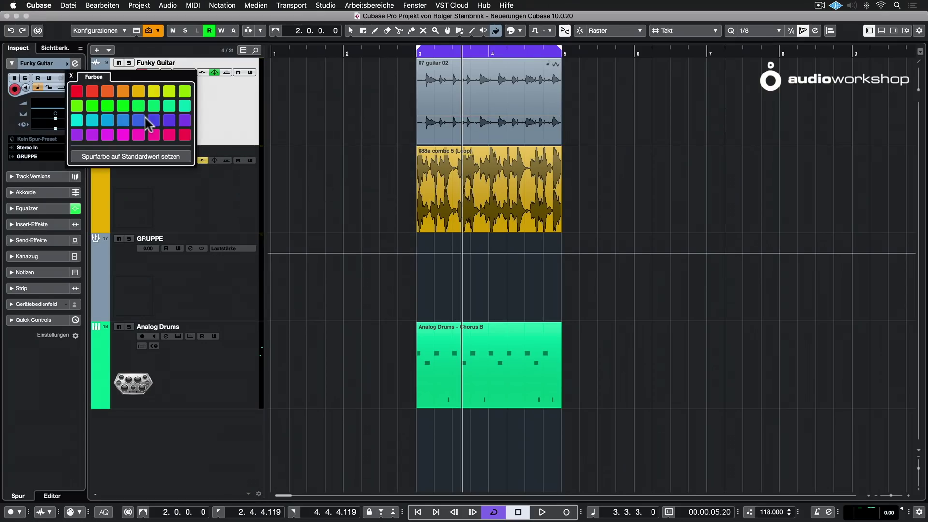
left_click(316, 146)
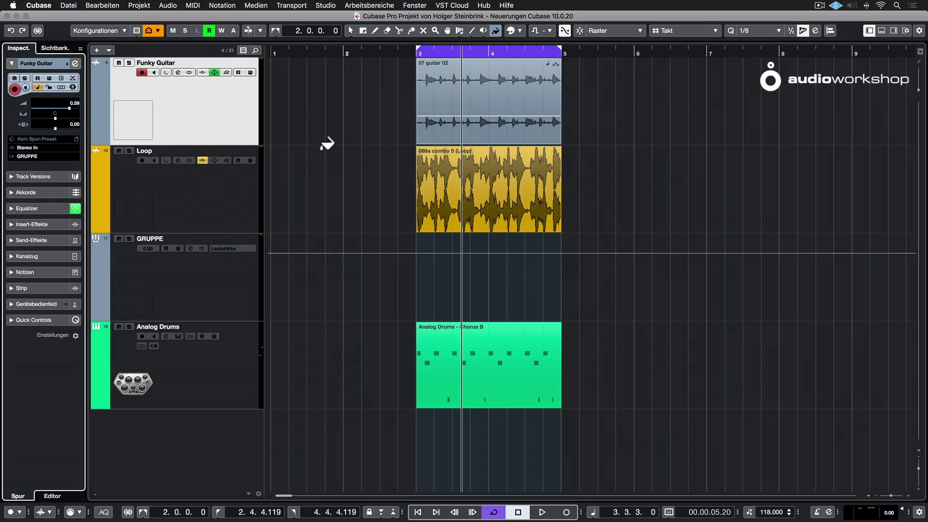
Switch to the object selection tool and open the channel settings window of the Funky Guitar track.
key("1")
left_click(74, 63)
left_click_drag(428, 137, 347, 126)
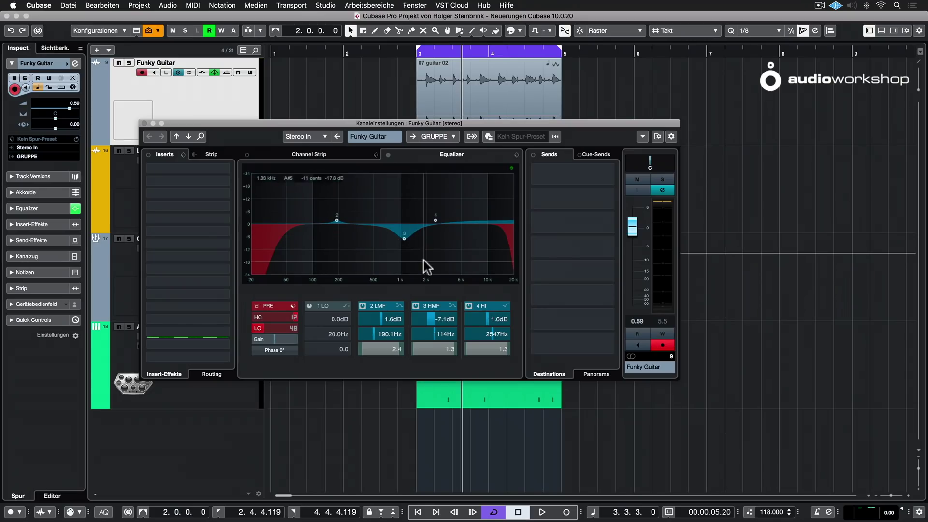
Show the Direct Routing and Signalweg sections in the Funky Guitar channel settings and reposition the window to fit.
left_click(658, 137)
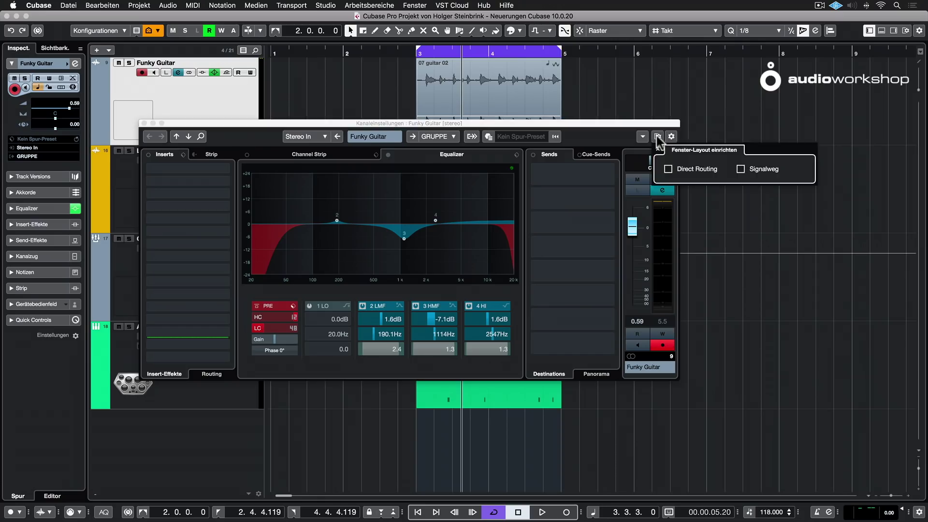
left_click(668, 169)
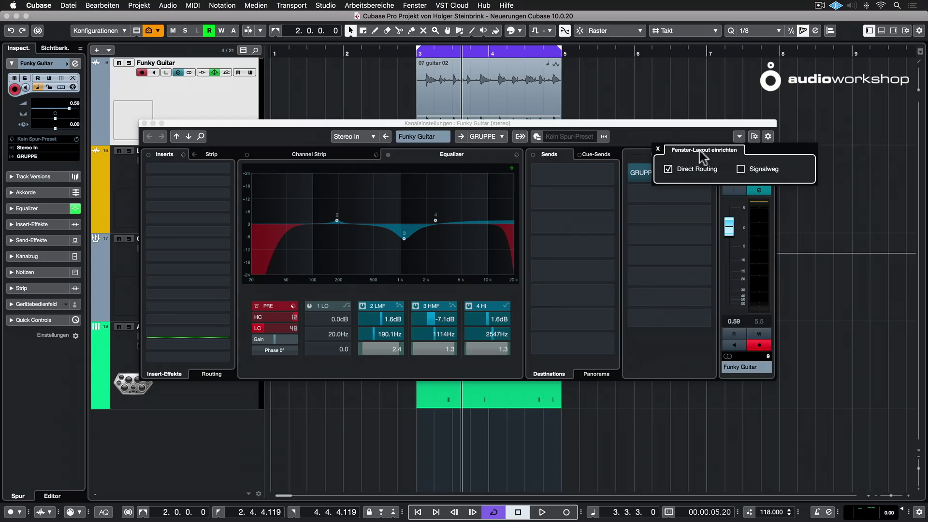
left_click(754, 137)
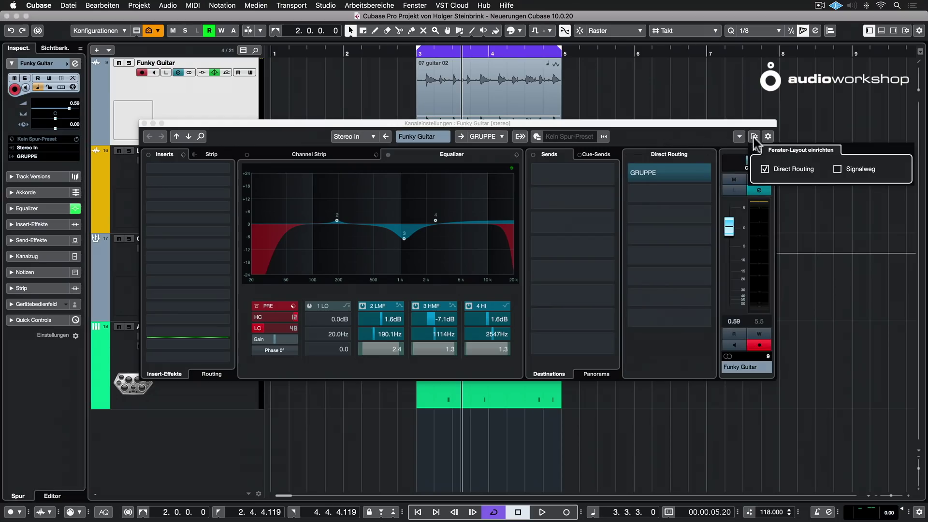
left_click(836, 169)
left_click_drag(704, 120, 634, 119)
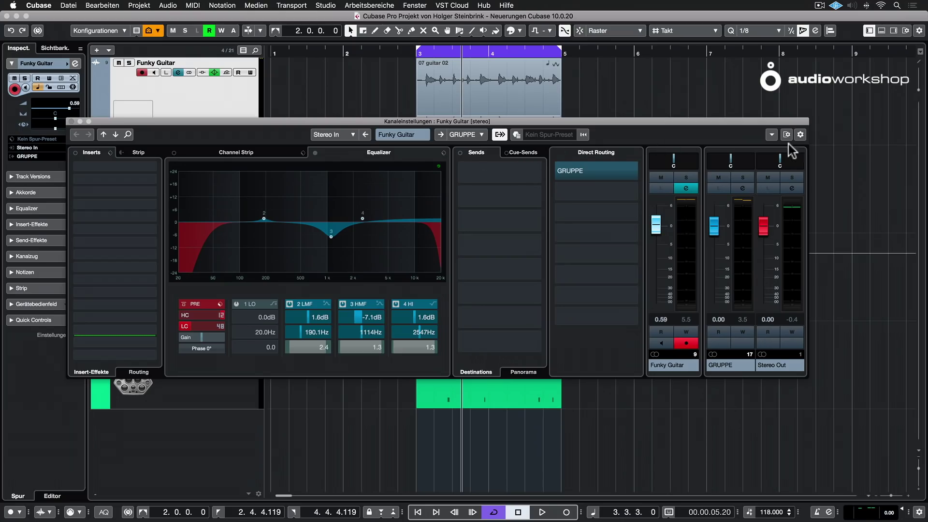
left_click_drag(671, 121, 656, 120)
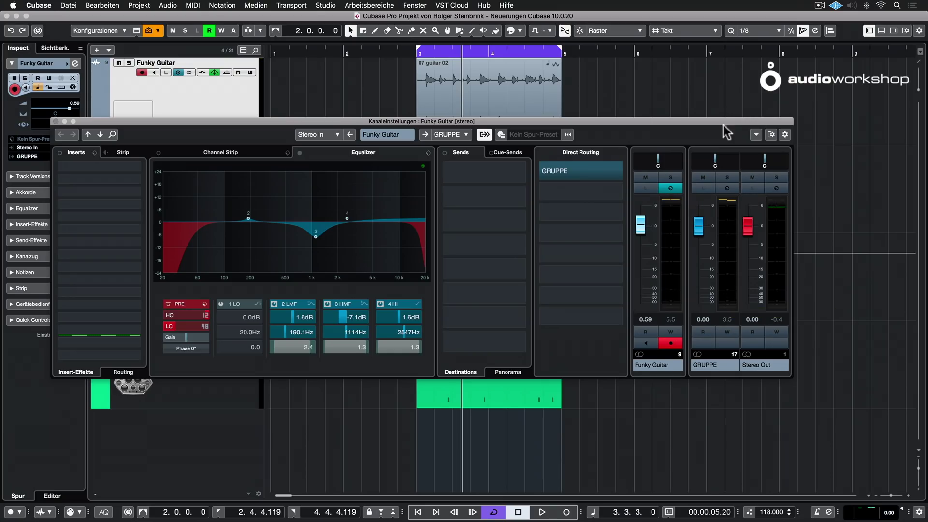
Review the channel settings functions, including Reset Channel Settings Window, and close the Funky Guitar channel settings.
left_click(755, 134)
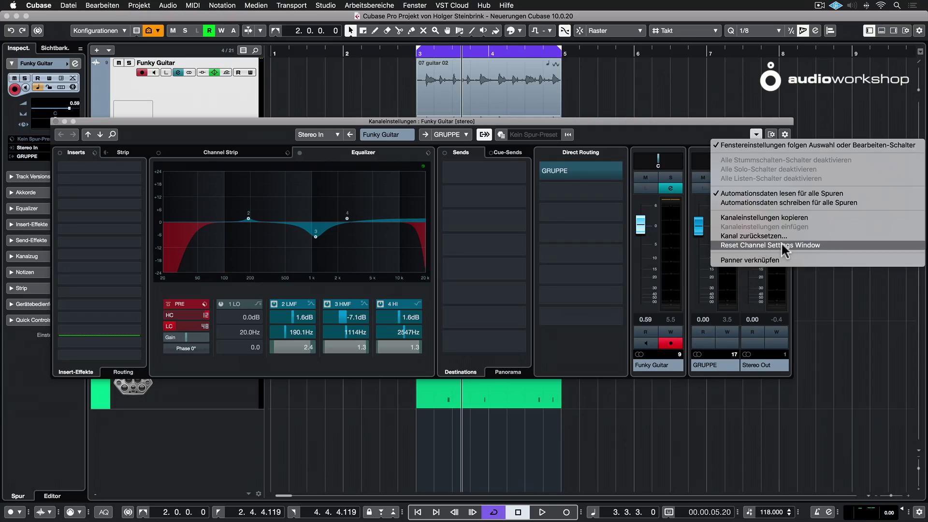
left_click(700, 131)
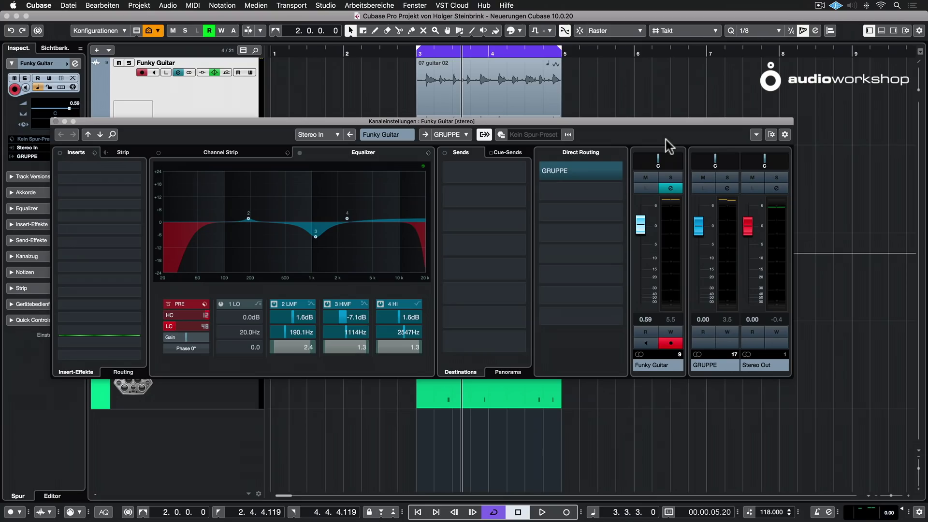
left_click(55, 121)
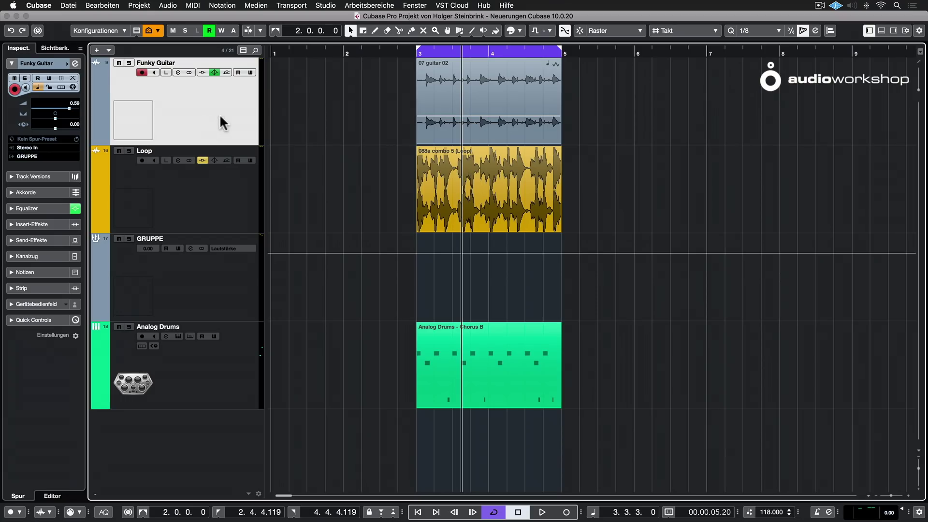
Show the insert effects of the Loop track and view the redesigned ModMachine plug-in interface.
left_click(238, 208)
left_click(48, 224)
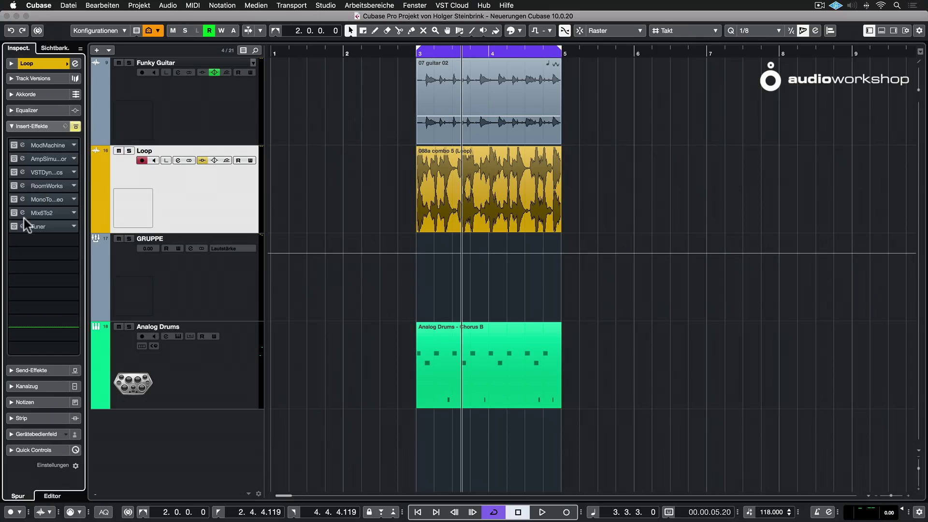
double_click(22, 144)
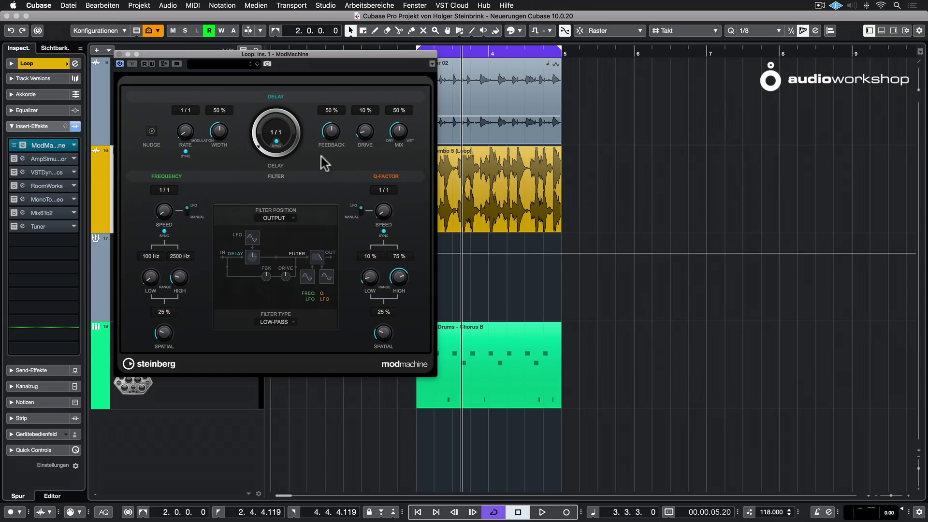
left_click(120, 54)
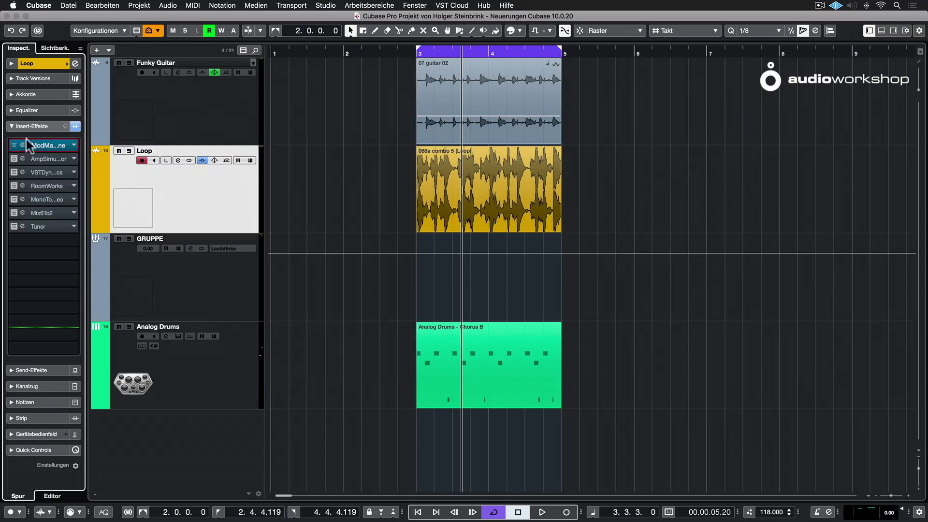
View the redesigned AmpSimulator interface in the Loop track's second insert slot and close it.
left_click(22, 157)
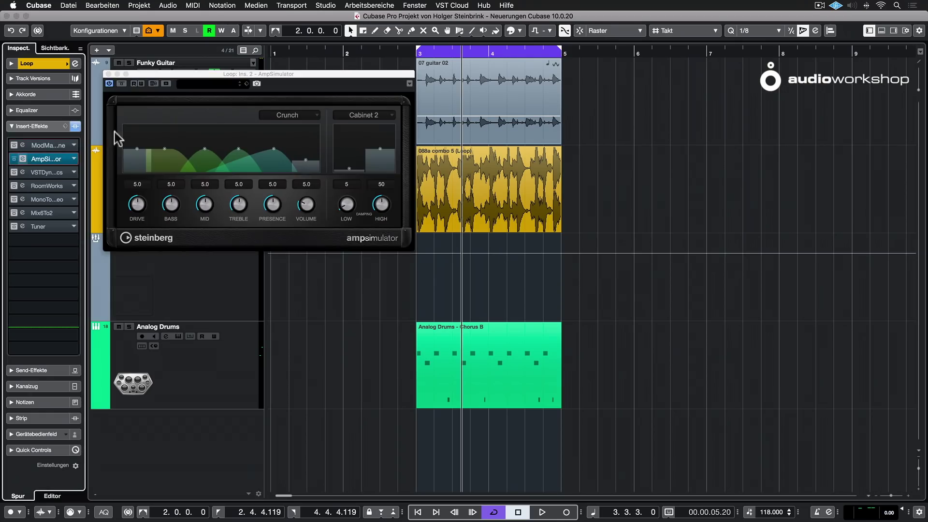
left_click_drag(222, 75, 226, 77)
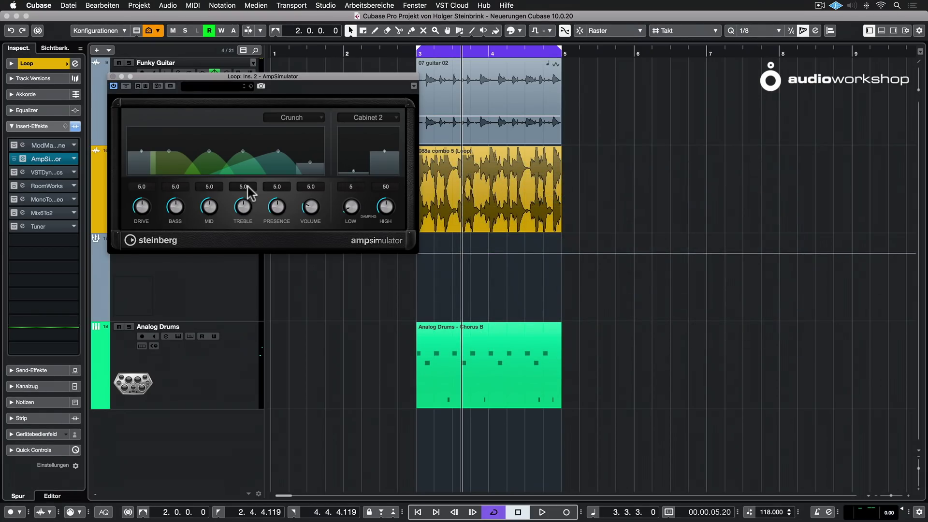
left_click(113, 75)
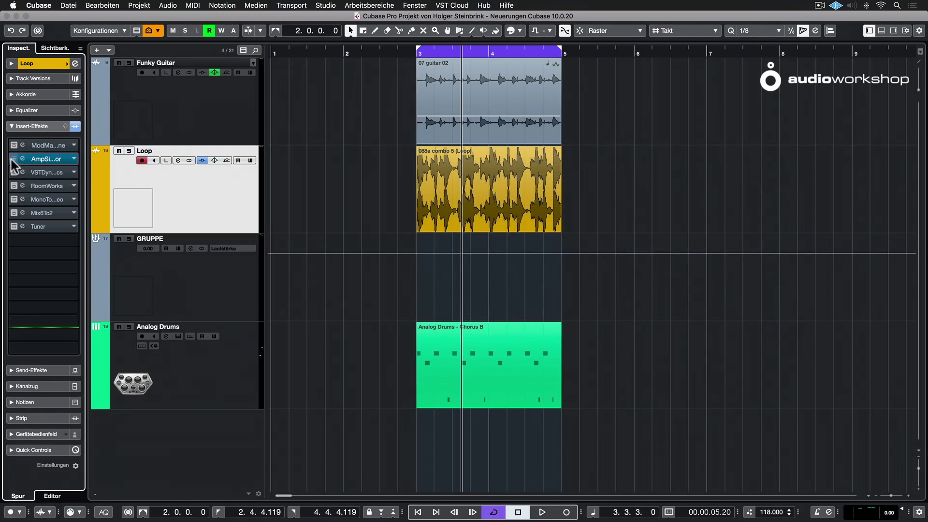
View the VSTDynamics insert, cycle its gate, compressor and limiter order with the Module Configurator, and close it.
left_click(22, 172)
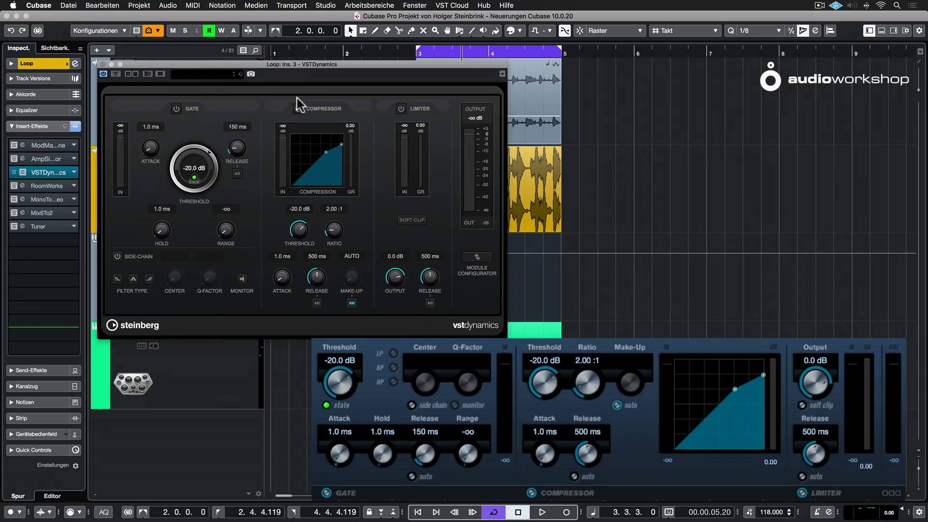
left_click(483, 256)
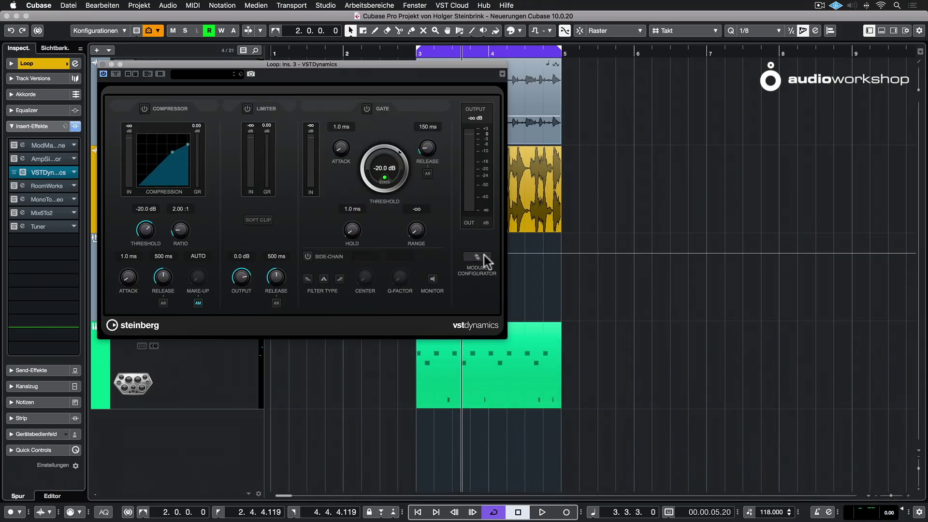
left_click(483, 256)
left_click(483, 256)
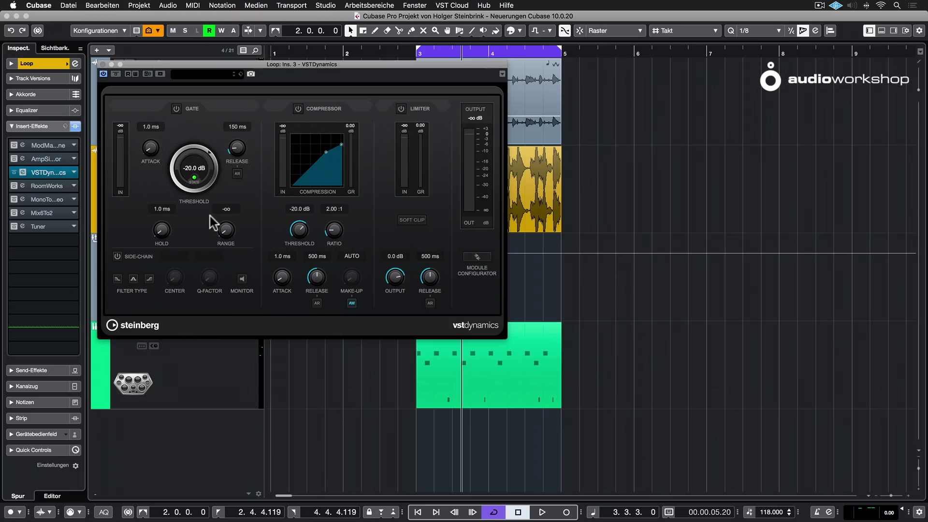
left_click(103, 64)
View the redesigned RoomWorks interface on the Loop track, close it and deactivate the insert.
left_click(21, 185)
left_click_drag(303, 65, 300, 63)
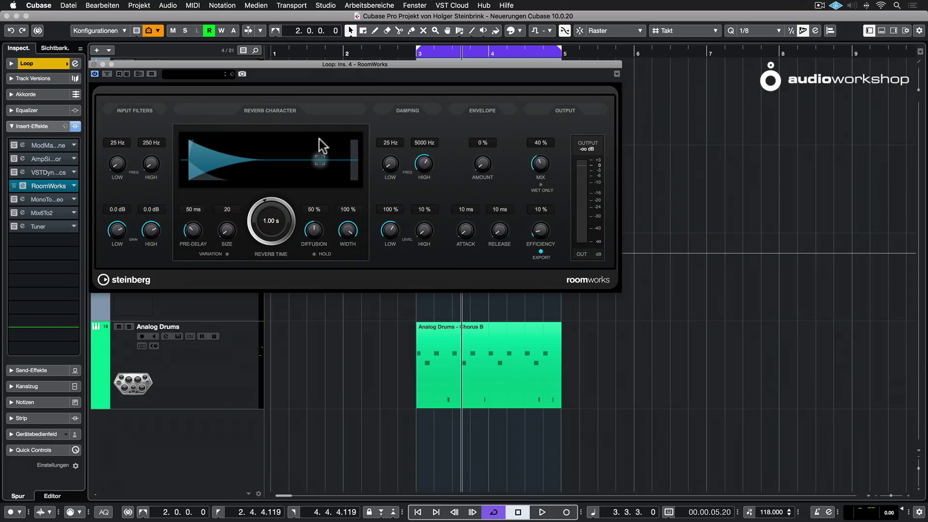
key("Escape")
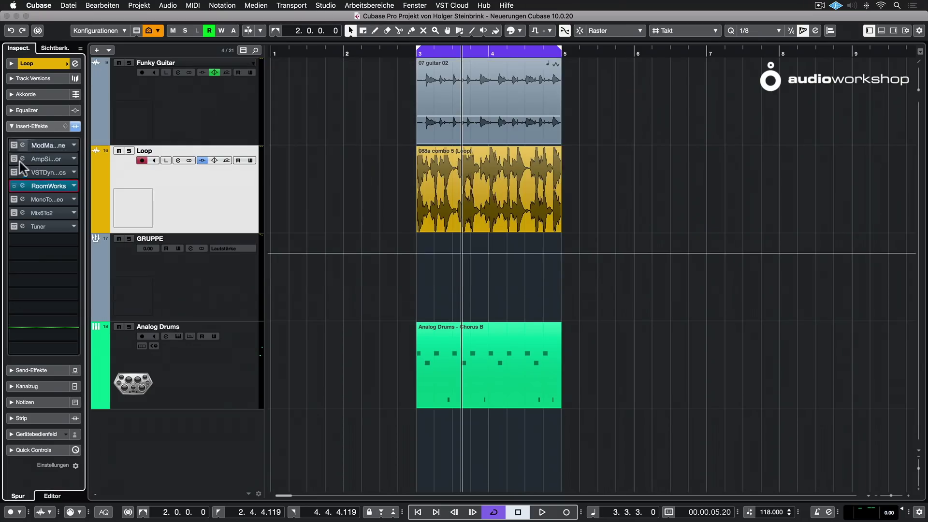
left_click(15, 185)
Activate and view the MonoToStereo insert on the Loop track, close its window and deactivate it.
left_click(22, 199)
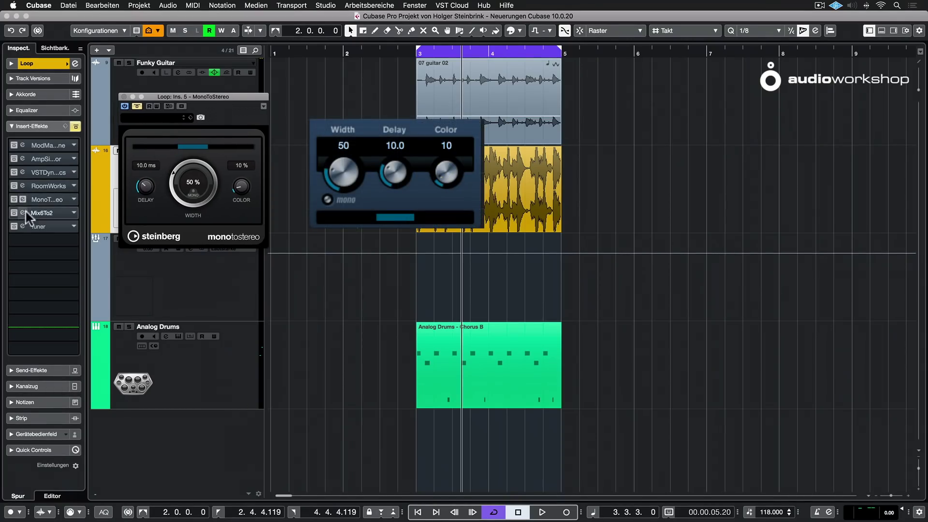
left_click(14, 199)
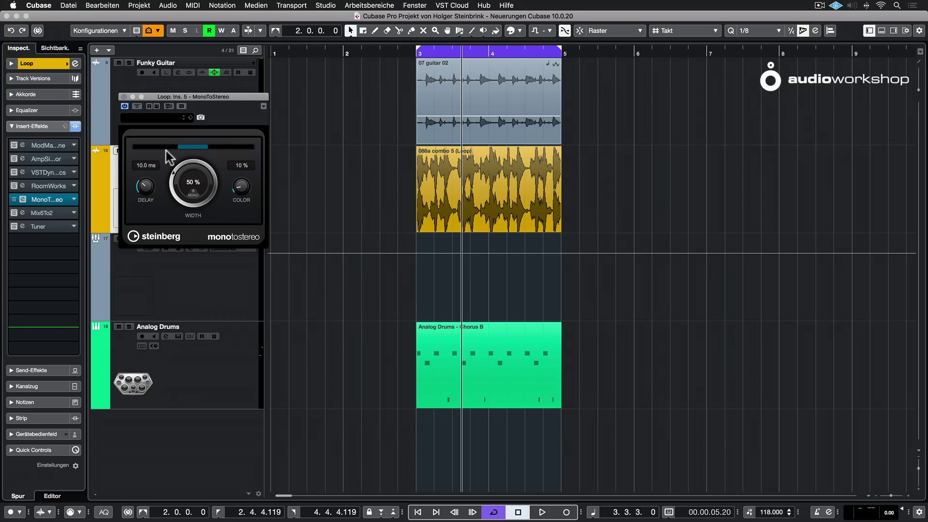
left_click(124, 96)
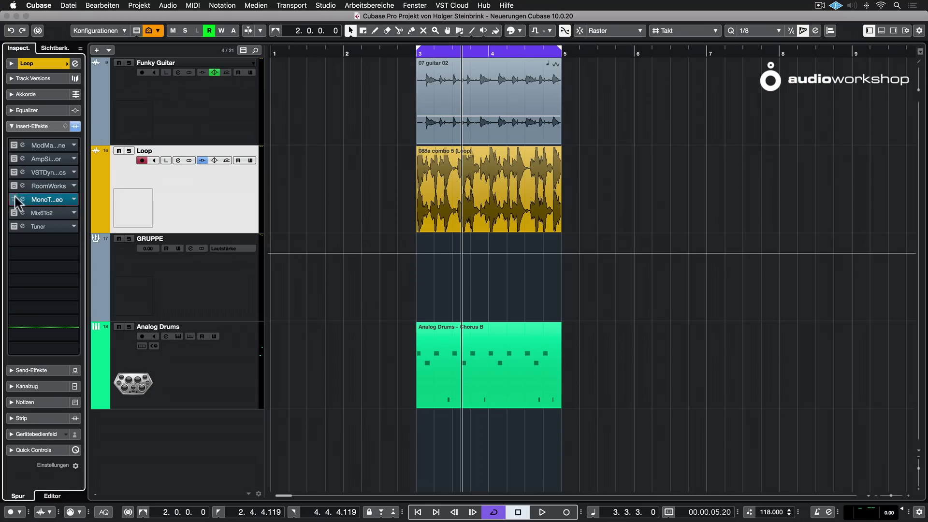
left_click(13, 198)
Activate the Mix6To2 insert on the Loop track, view its redesigned interface and close it.
left_click(14, 213)
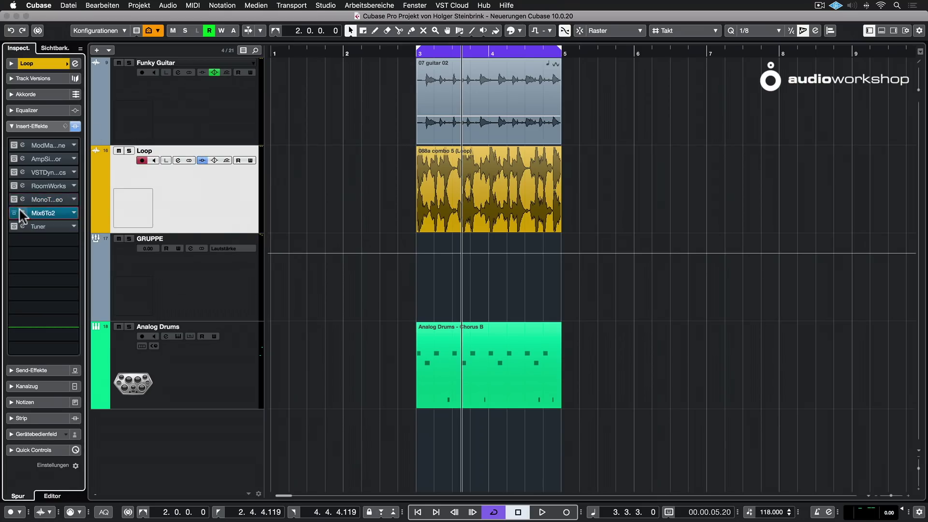
left_click(21, 212)
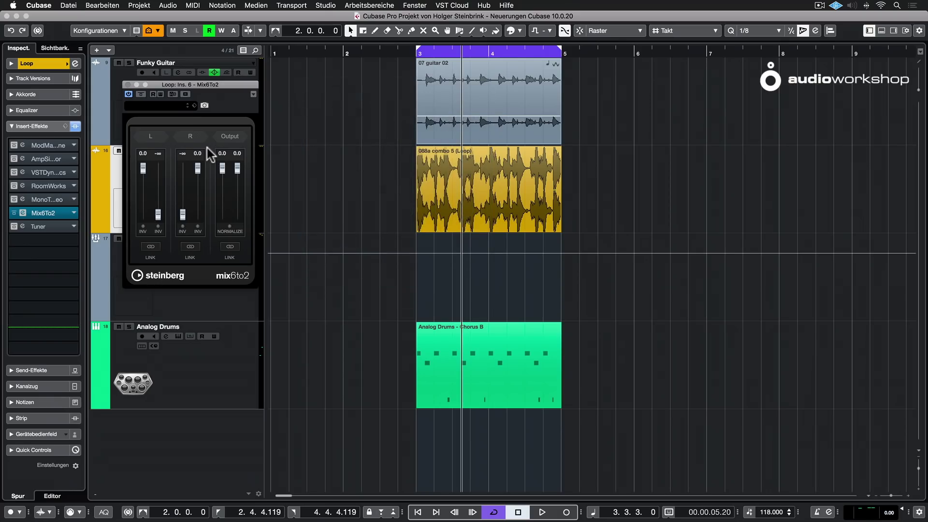
left_click(127, 84)
Activate the Tuner insert on the Loop track, switch it to Strobe and back to Classic, close its window and deactivate it.
left_click(15, 226)
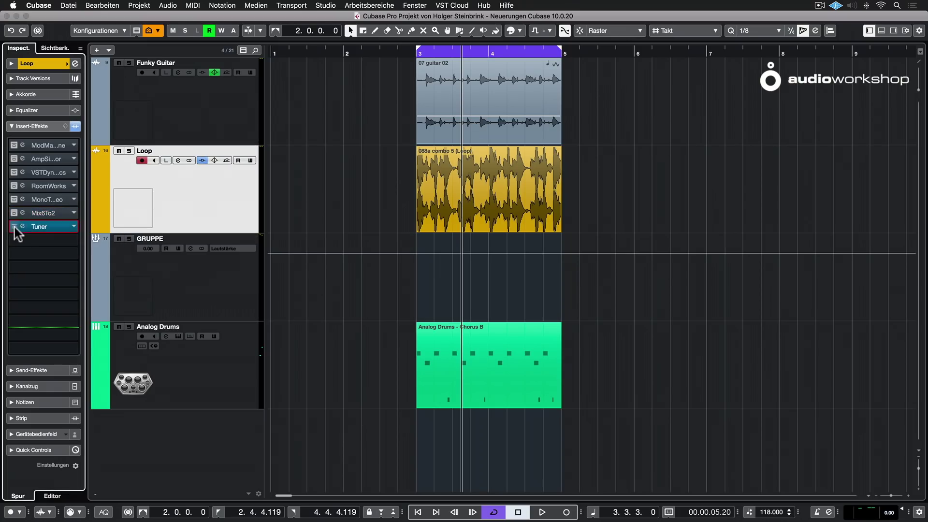
left_click_drag(324, 106, 324, 108)
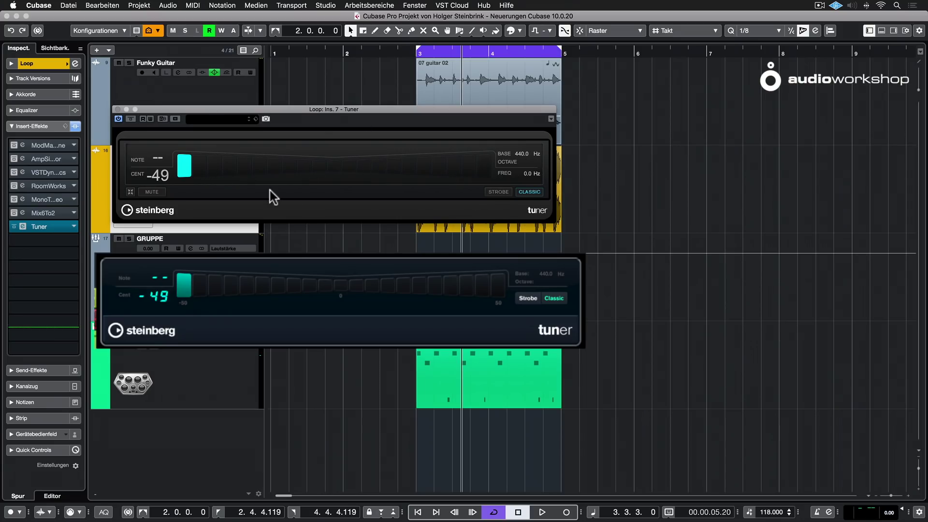
left_click(498, 192)
left_click(529, 192)
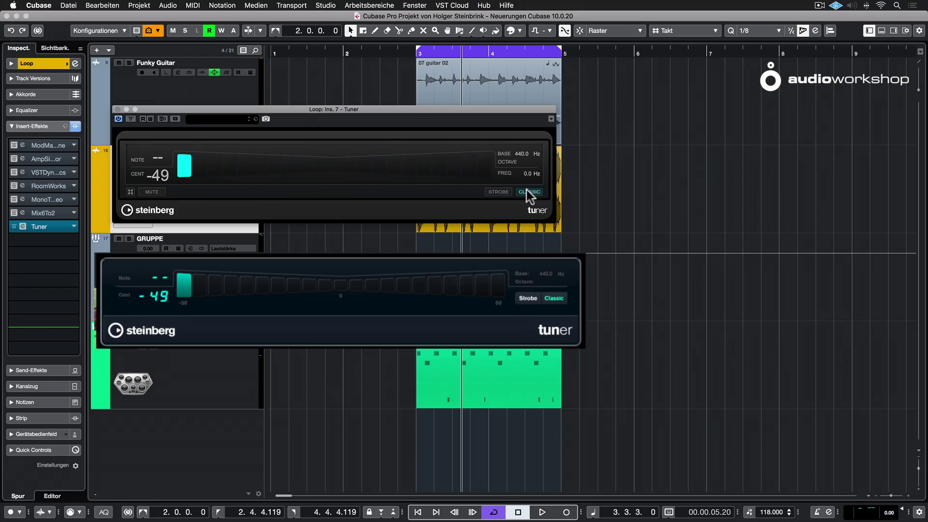
left_click(118, 109)
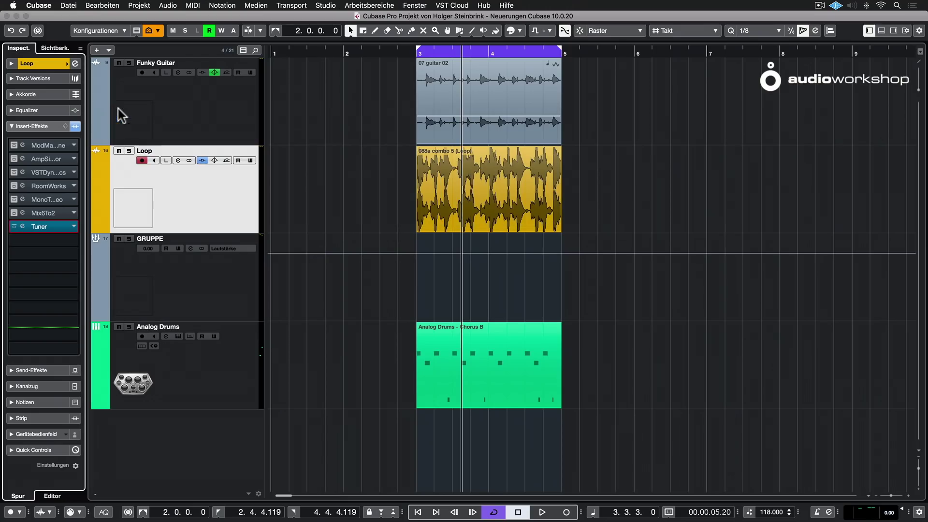
left_click(13, 227)
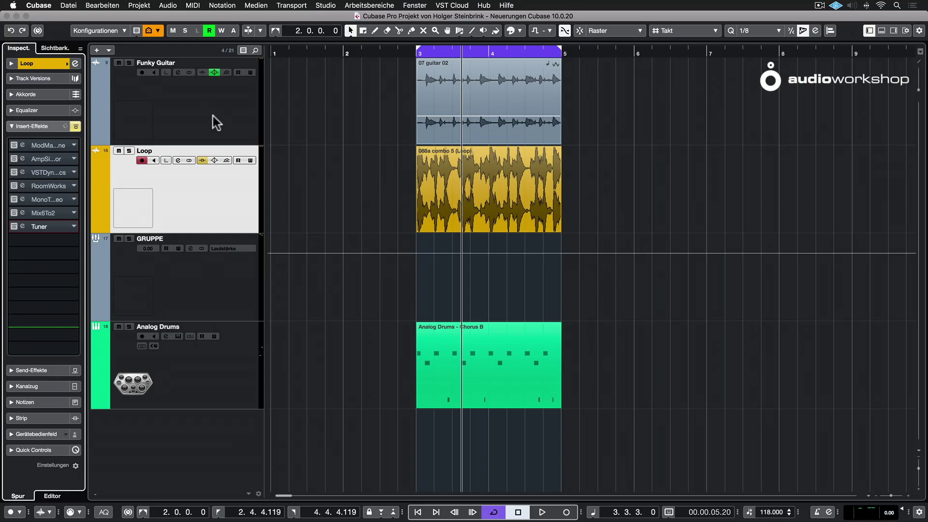
Load MultiScope from the Tools category into the Loop track's eighth insert slot, view its interface and close it.
left_click(72, 241)
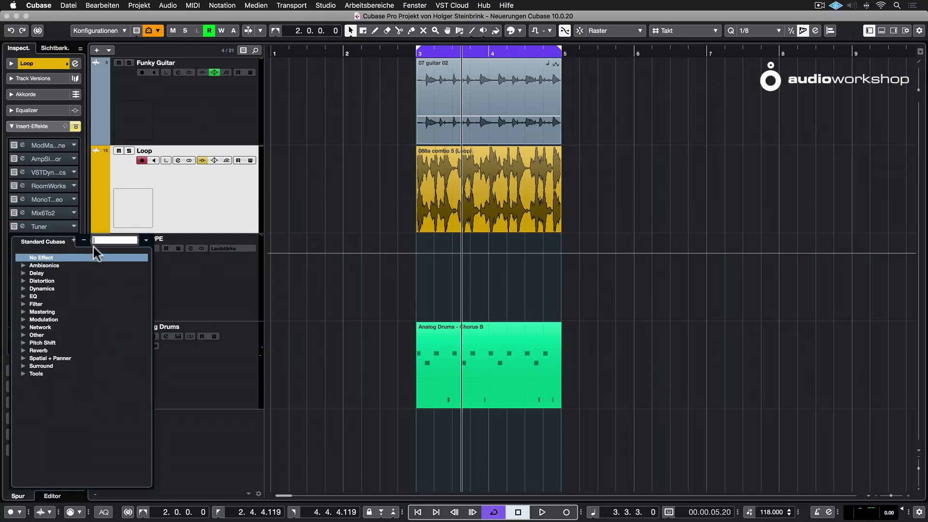
left_click(25, 373)
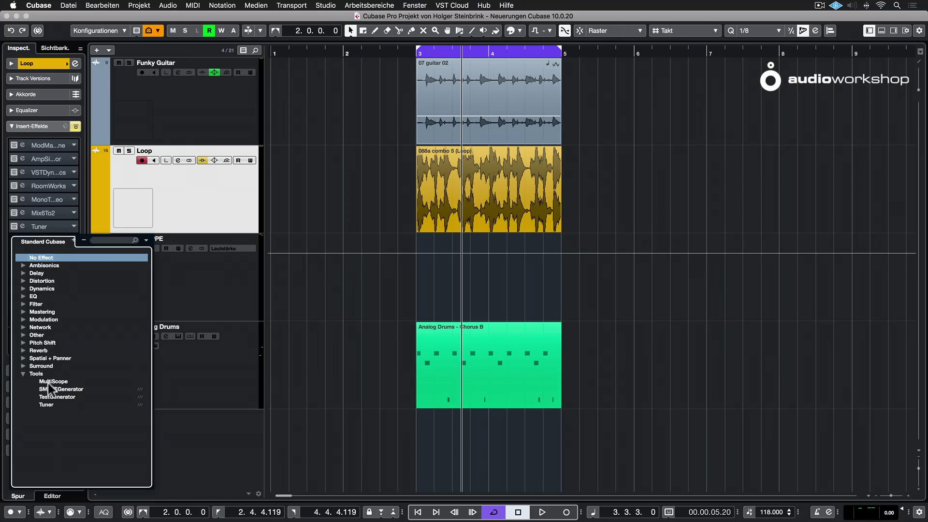
left_click(48, 381)
left_click_drag(685, 143, 684, 95)
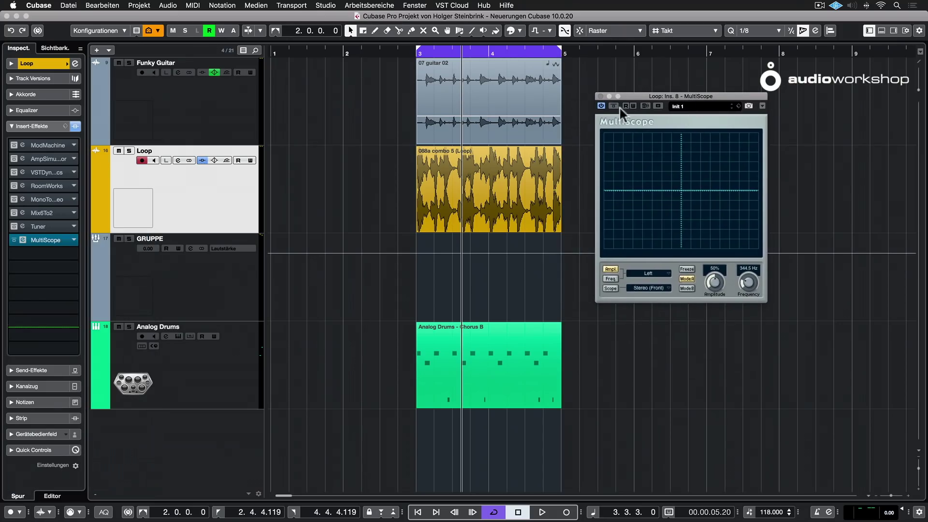
left_click(600, 96)
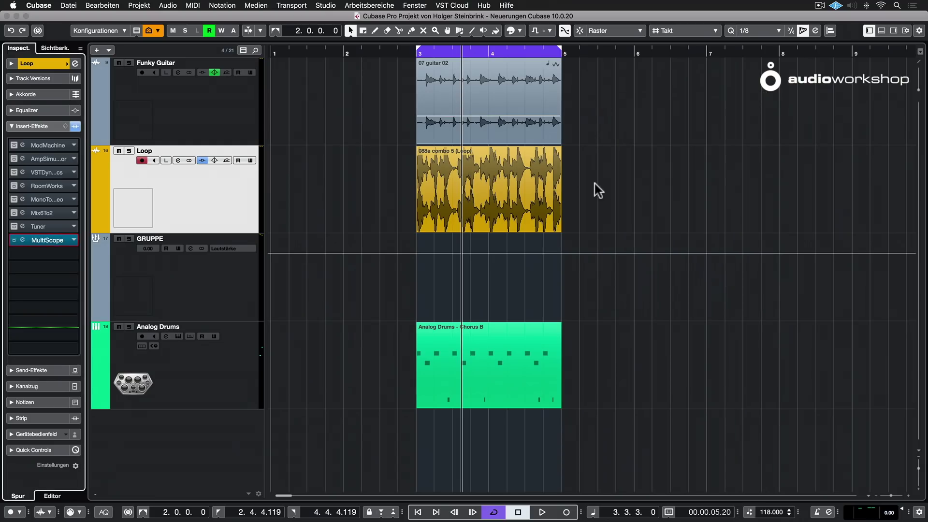